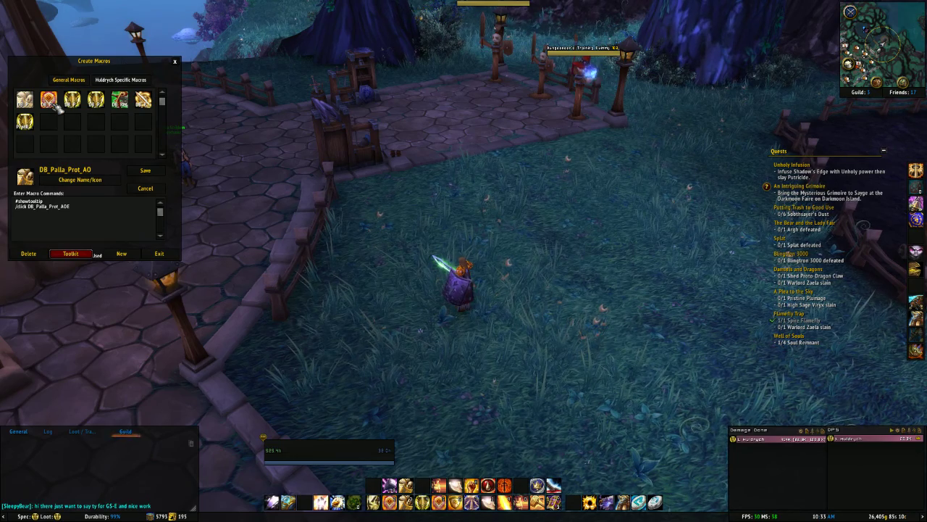
- Target the Dungeoneer's Training Dummy, walk up to it and attack it repeatedly with the DB_Palla_Prot_ST macro
left_click_drag(527, 250, 493, 194)
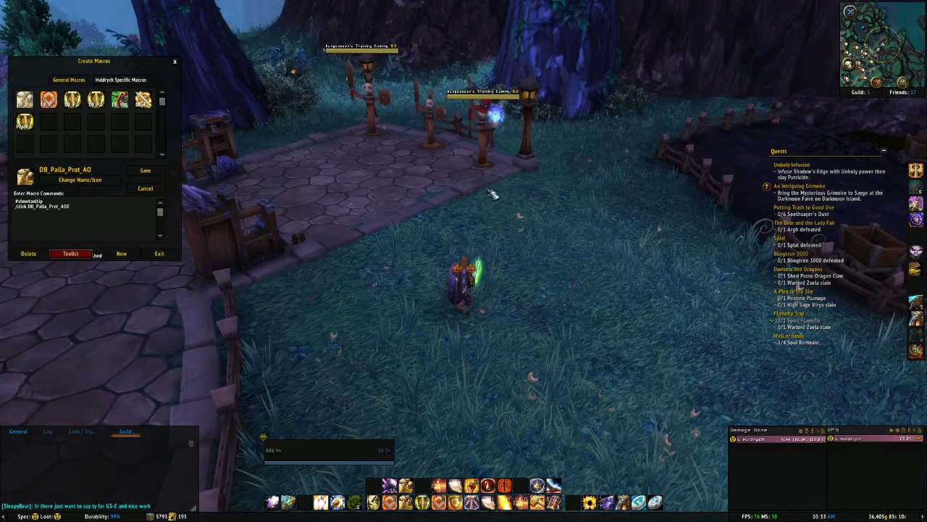
left_click(496, 117)
key("w")
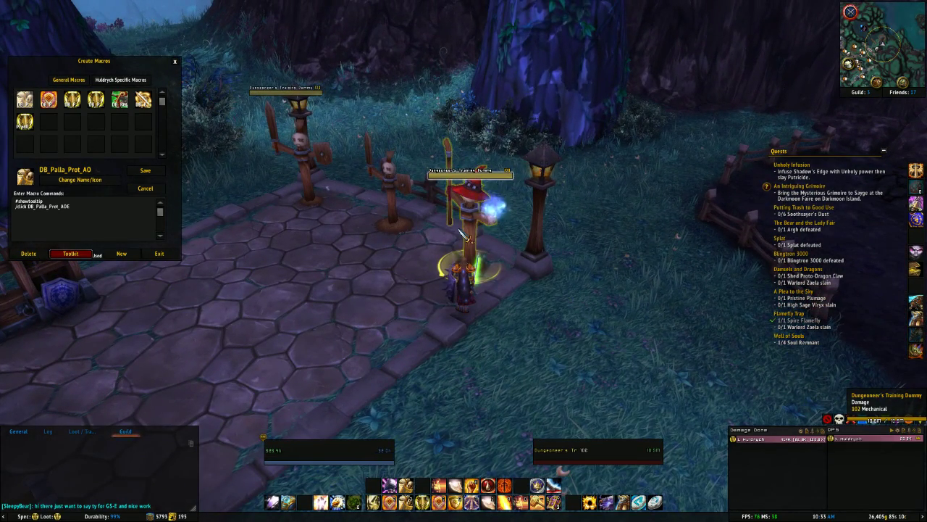
left_click(394, 509)
left_click(394, 508)
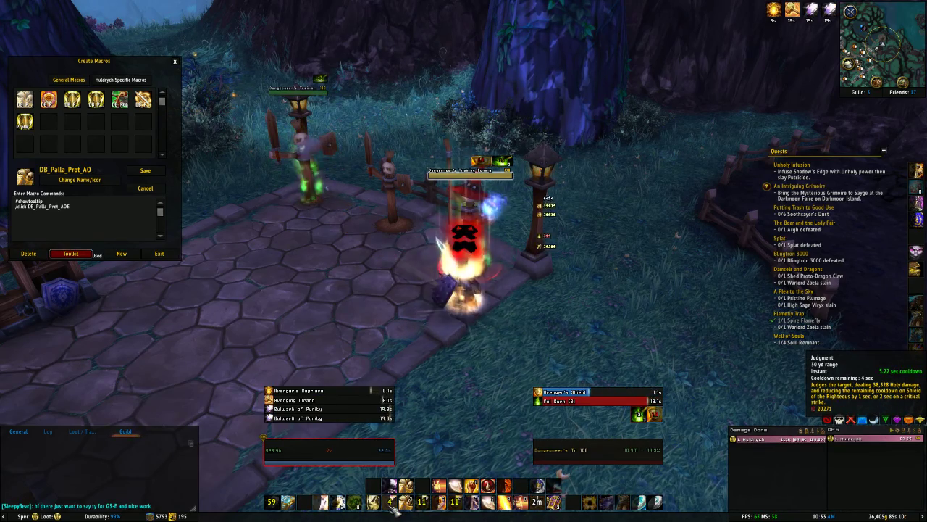
left_click(389, 502)
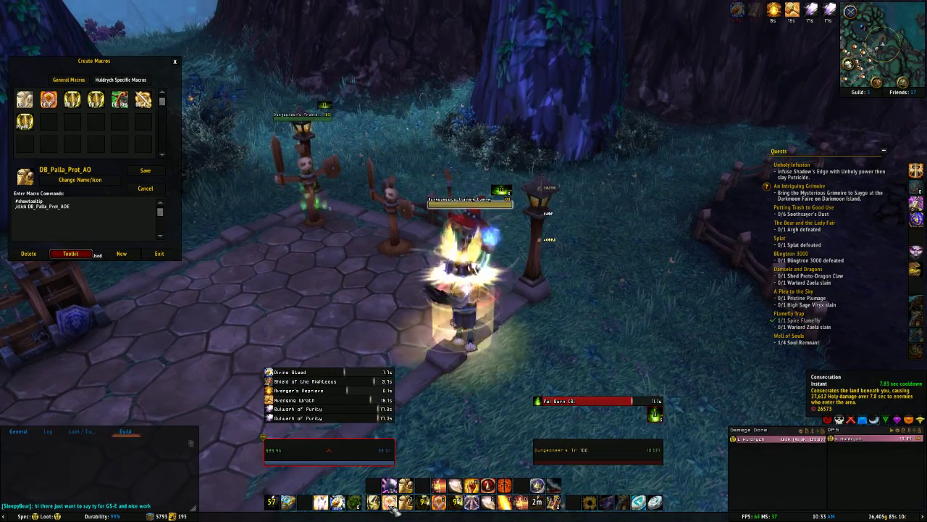
left_click(389, 501)
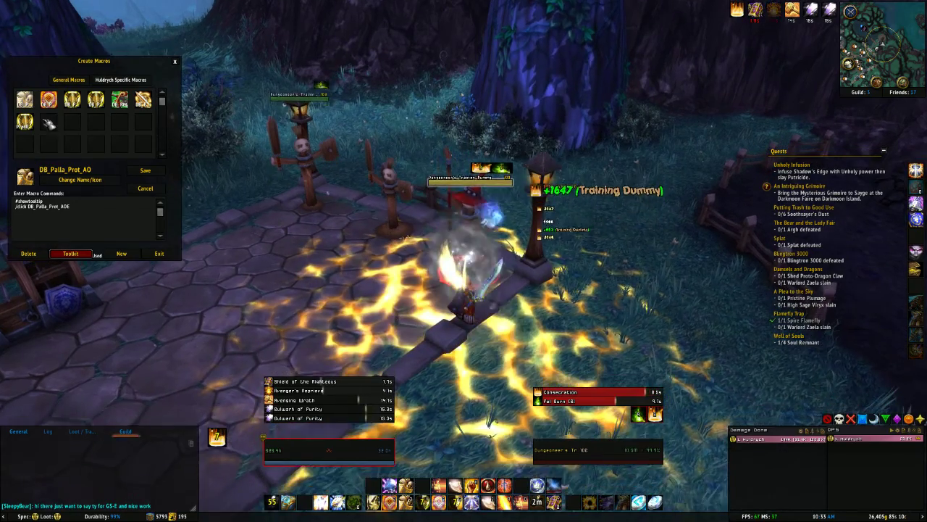
- Set the icon of the DB_Palla_Prot_AO macro to the red question mark
left_click(81, 180)
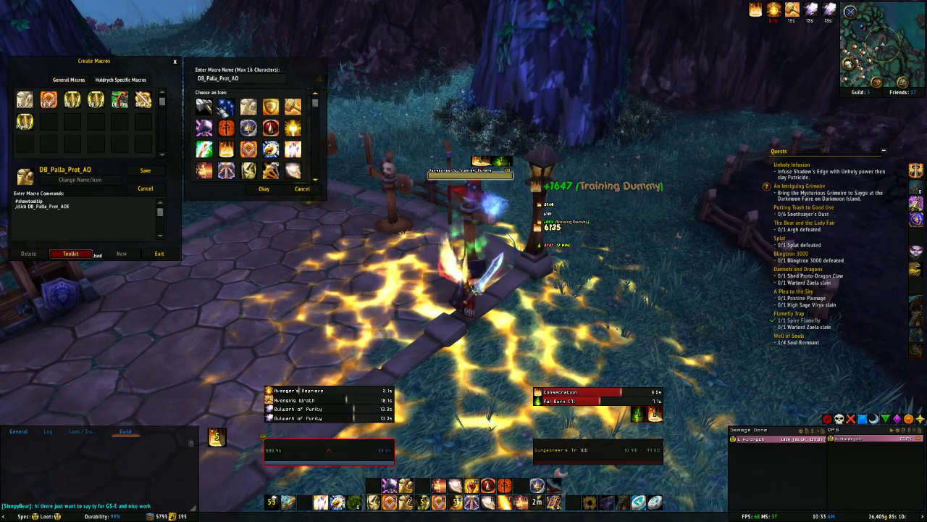
scroll(249, 137, "down", 5)
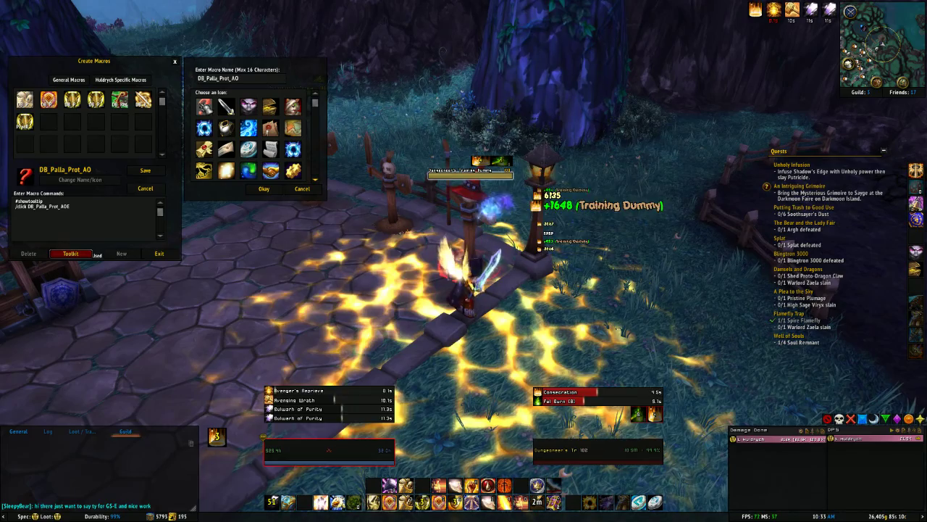
left_click(204, 107)
left_click(270, 189)
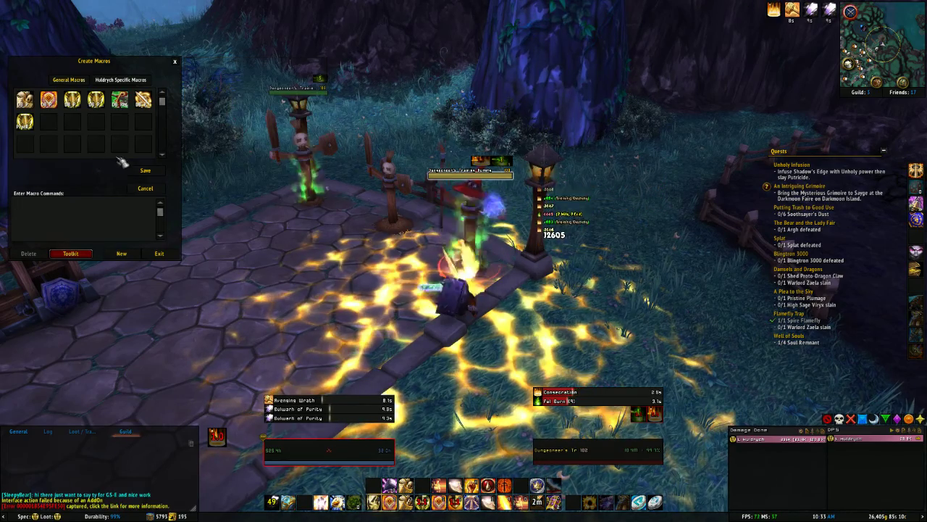
- Try to set the icon of the DB_Palla_Prot_ST macro to the red question mark
left_click(30, 105)
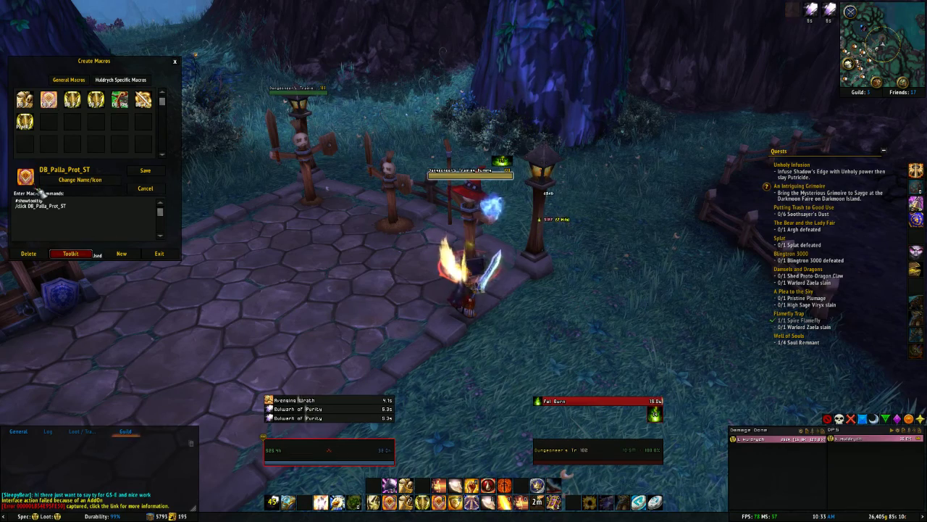
left_click(94, 181)
left_click(204, 107)
left_click(264, 189)
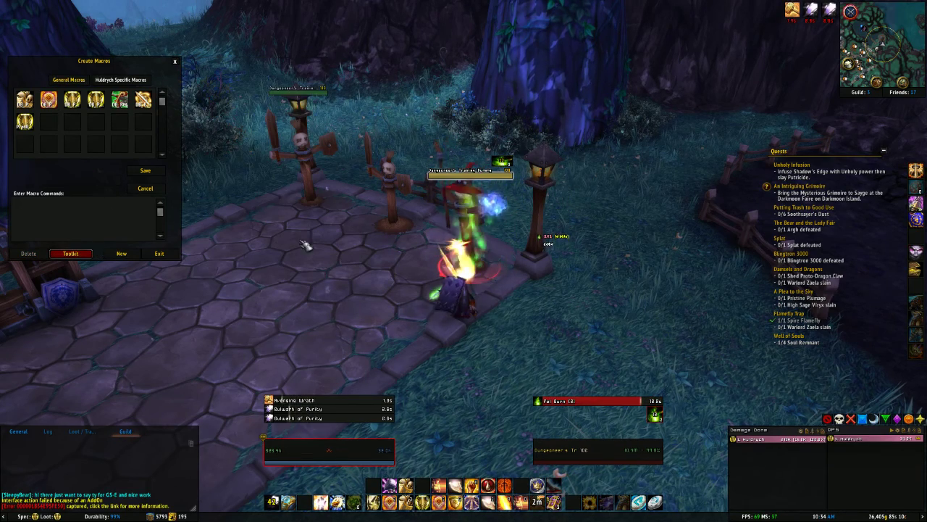
- Fire the DB_Palla_Prot_ST macro at the training dummy several times to check how its icon behaves
left_click(395, 508)
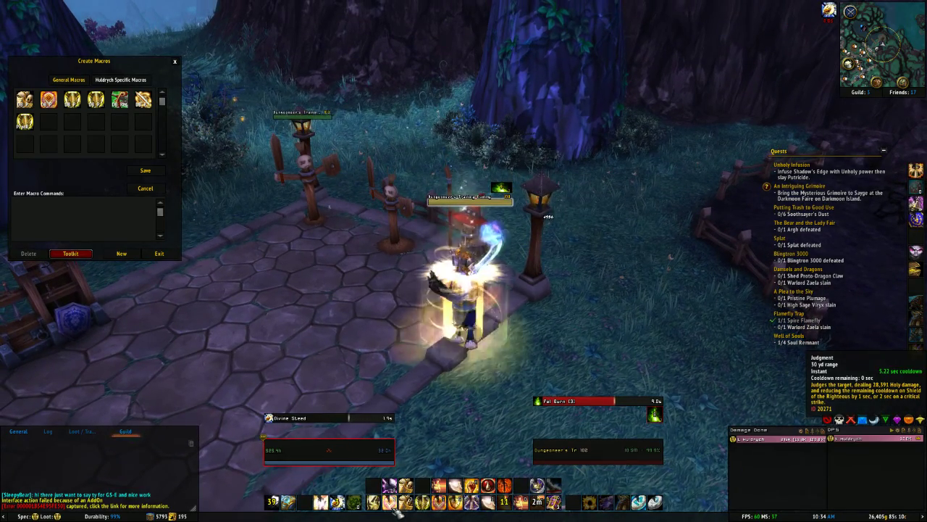
left_click(397, 511)
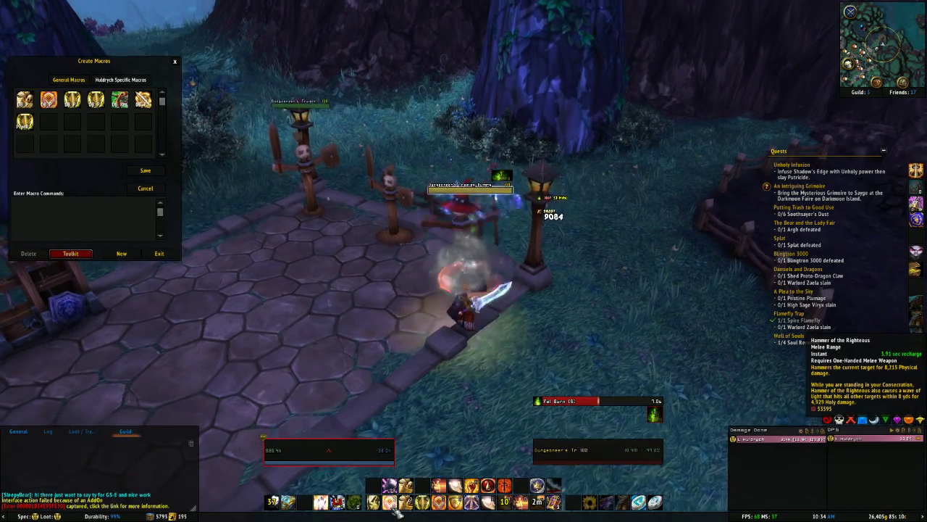
left_click(391, 511)
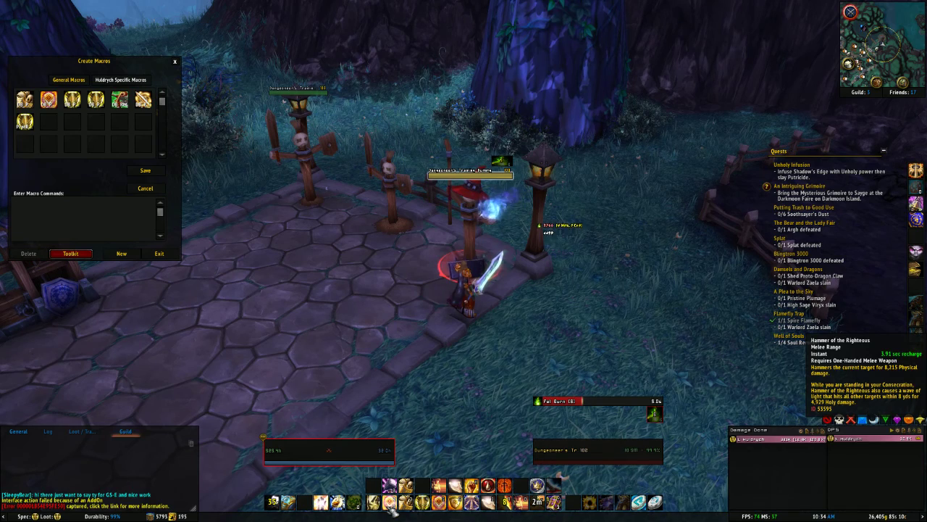
- Retry assigning the red question mark icon to the DB_Palla_Prot_ST macro
left_click(49, 101)
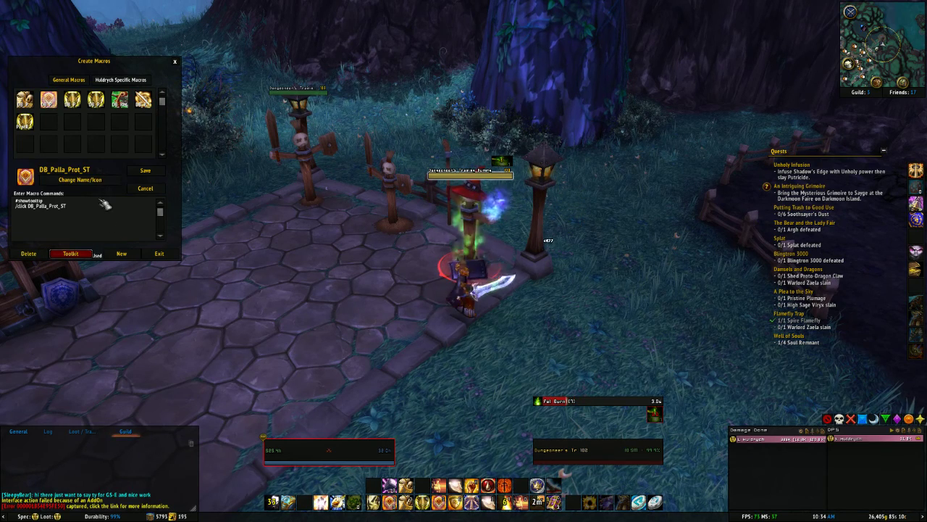
left_click(113, 178)
left_click(207, 108)
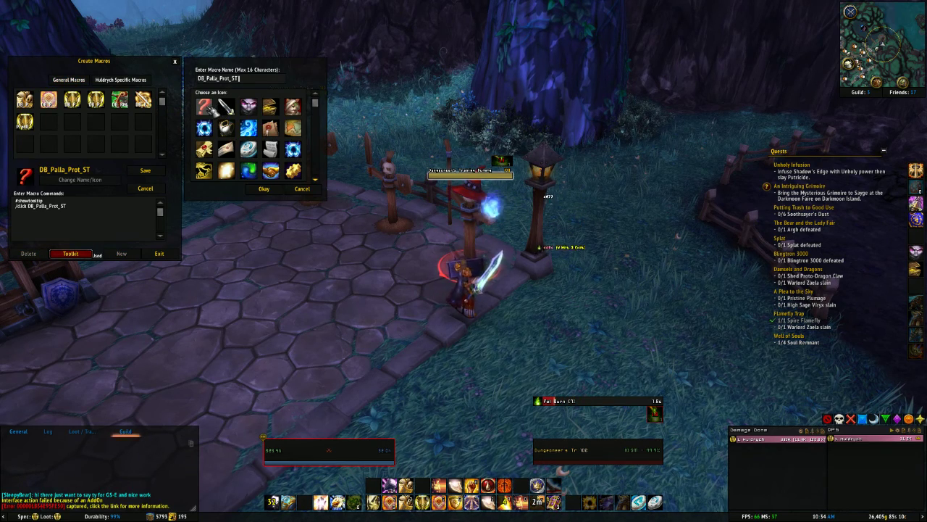
left_click(264, 189)
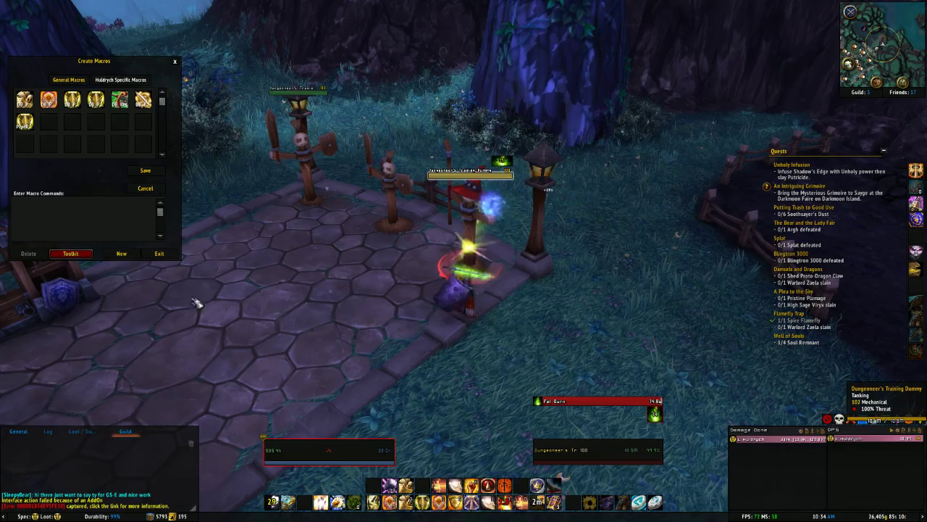
- Run away from the training dummy toward the castle gate to leave combat, and turn back
right_click(435, 377)
key("w")
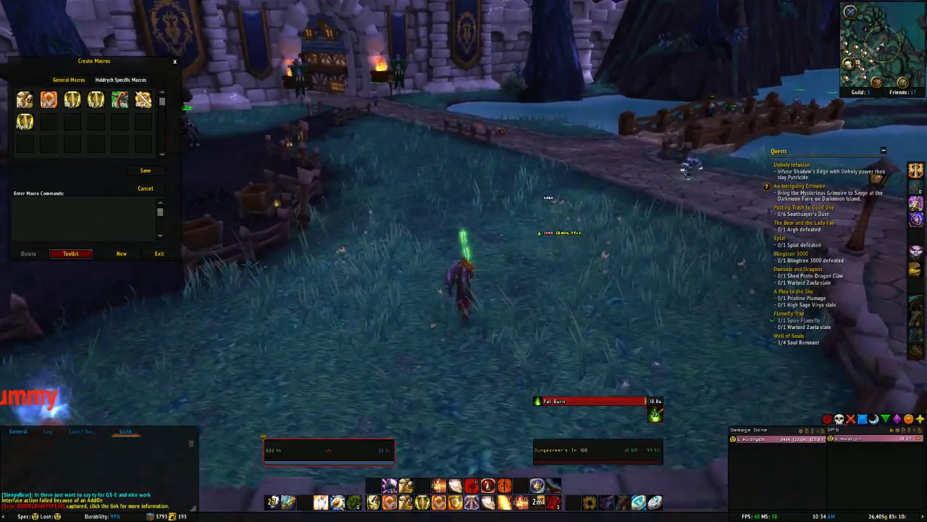
key("w")
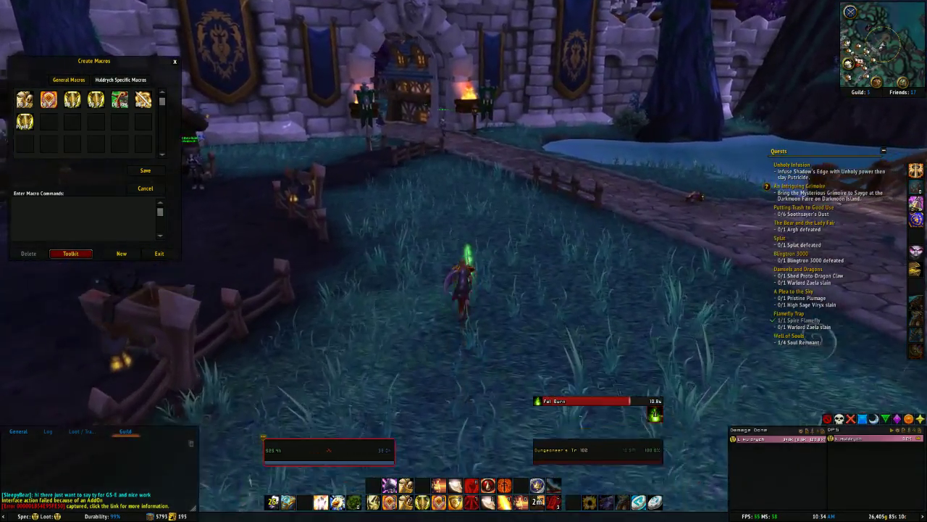
key("w")
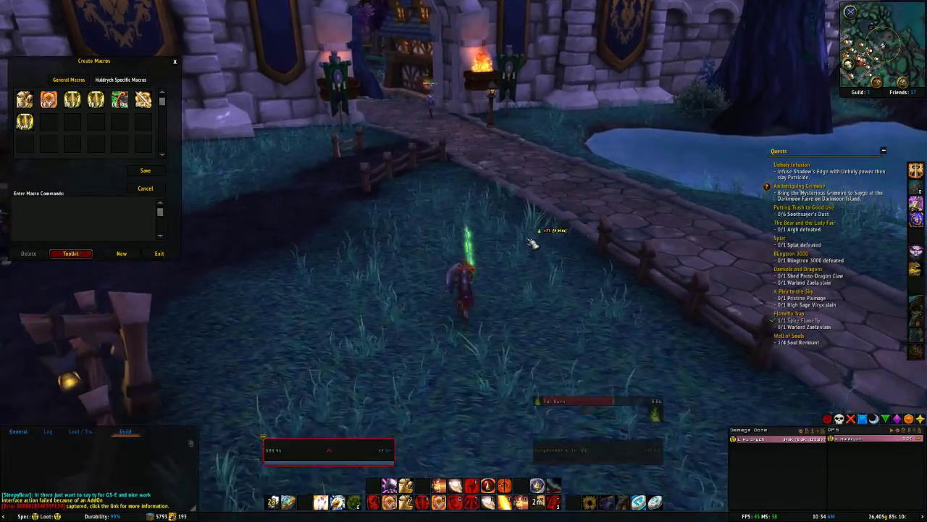
key("w")
right_click(532, 244)
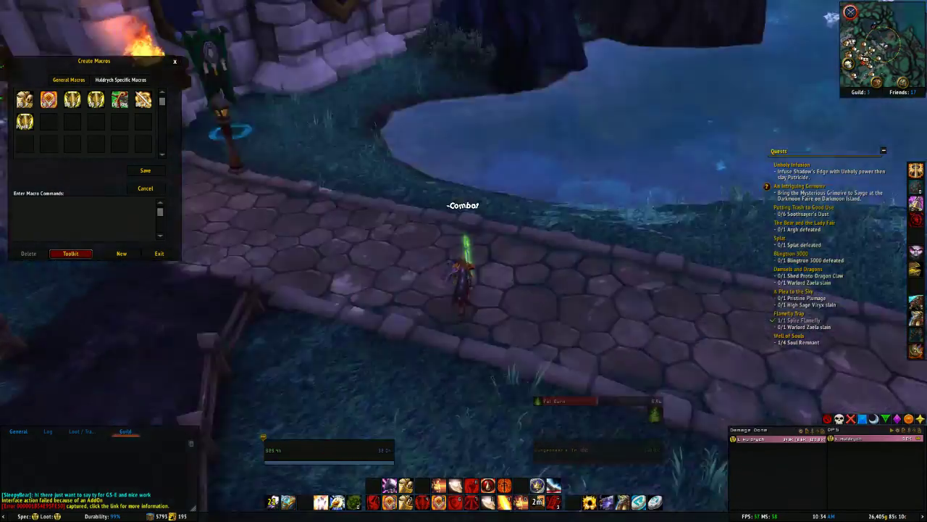
key("w")
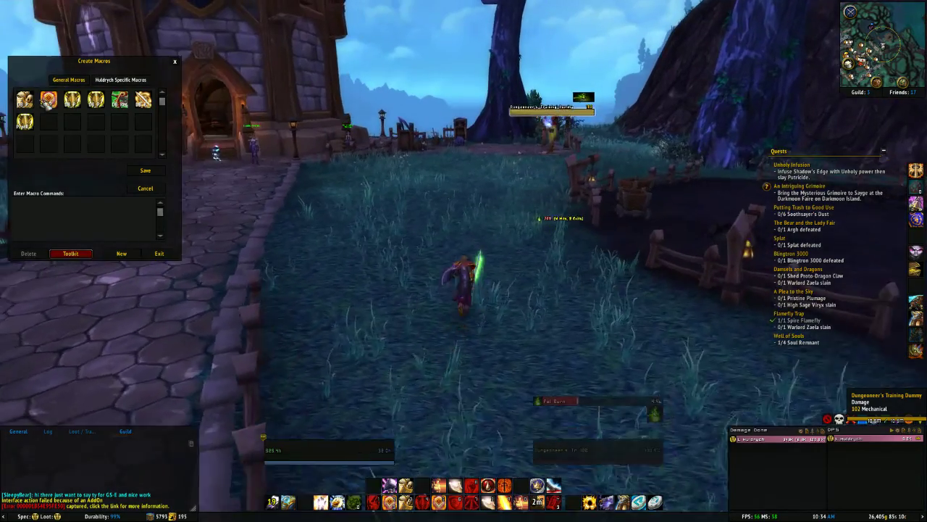
- Change the icon of the DB_Palla_Prot_ST macro to the sword and apply the change
left_click(48, 100)
left_click(80, 179)
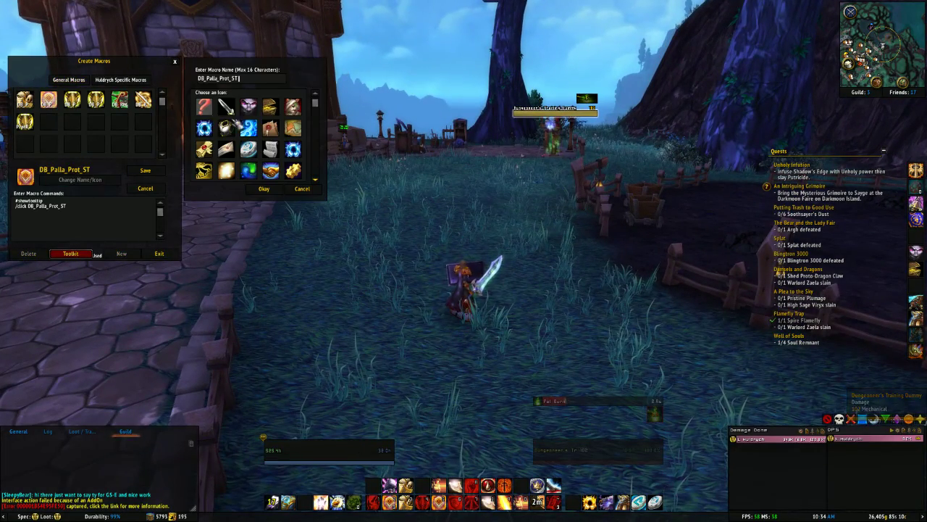
left_click(226, 109)
left_click(127, 179)
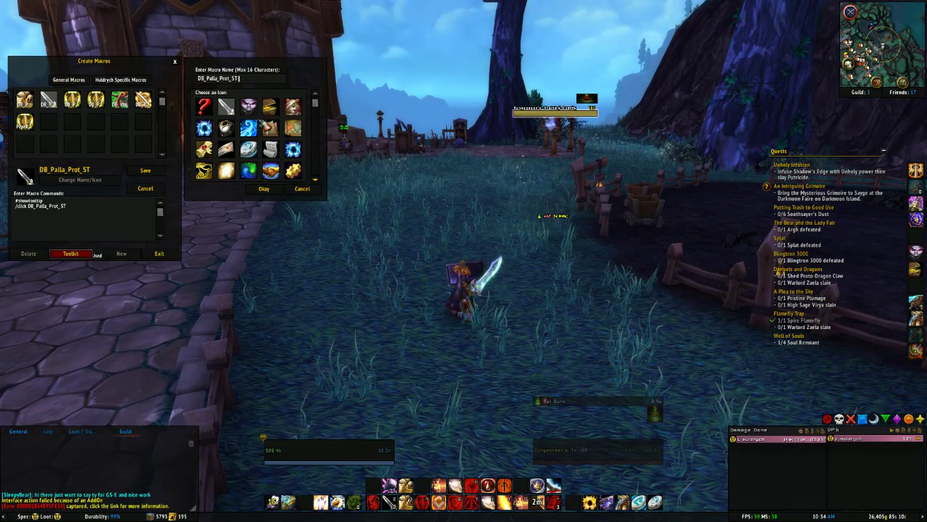
left_click(266, 190)
- Return to the training dummy and attack it with the DB_Palla_Prot_ST macro to test the new icon
key("w")
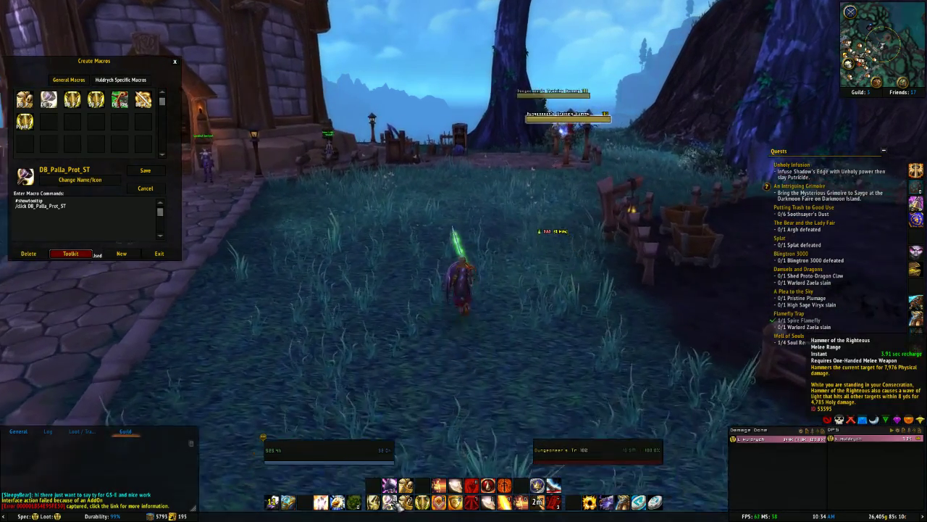
key("d")
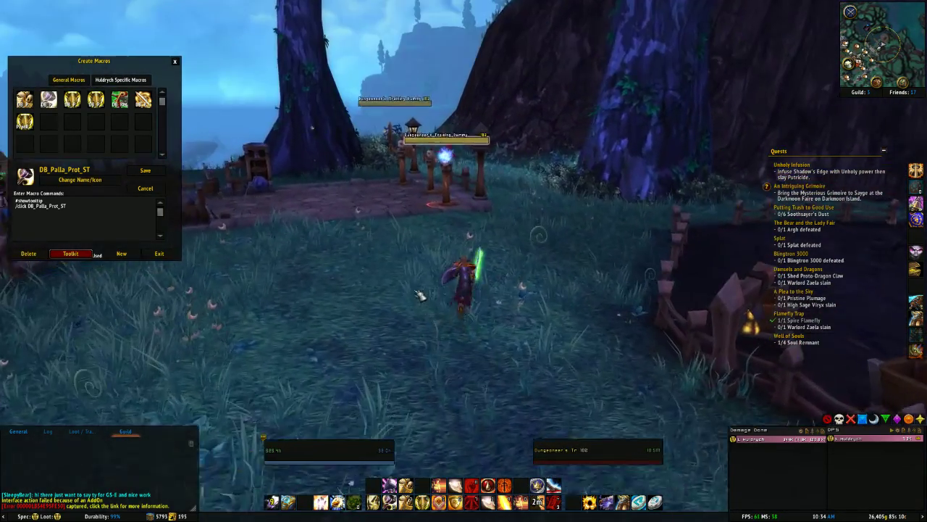
key("w")
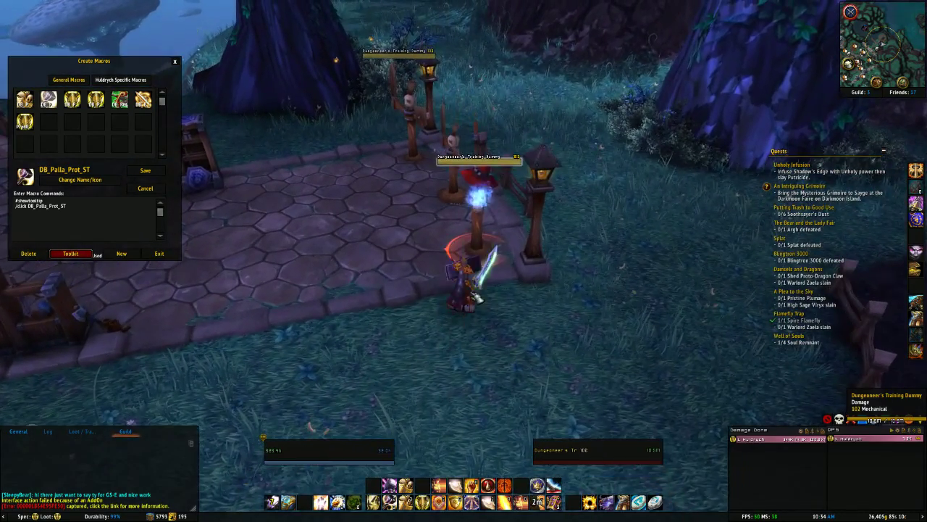
key("1")
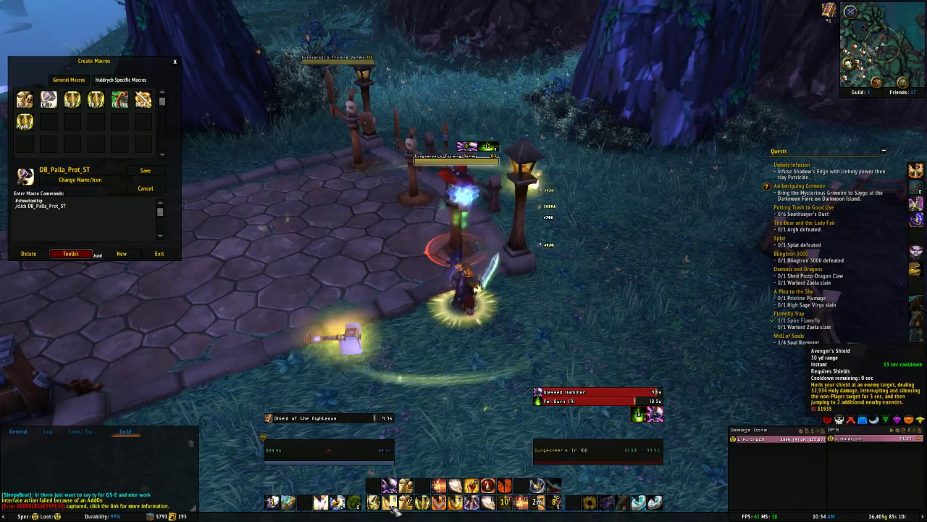
left_click(392, 507)
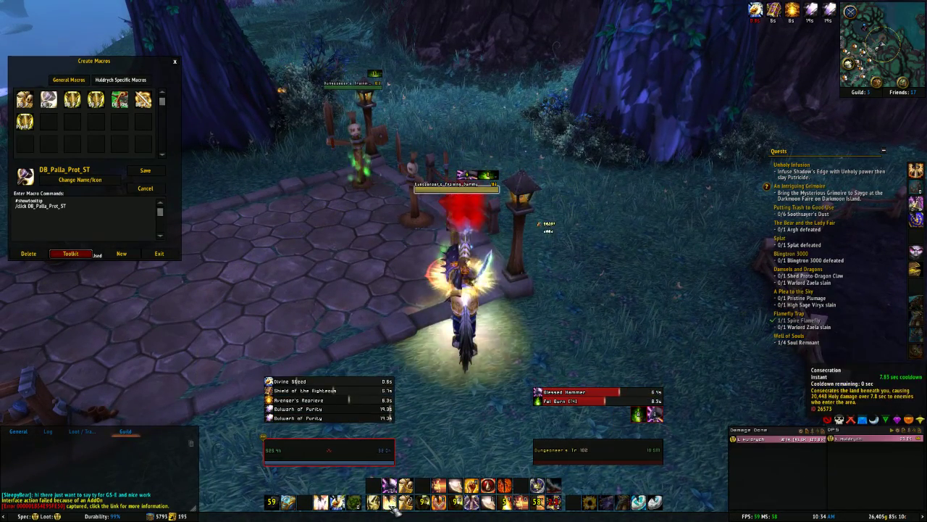
- Retreat from the dummy along the stone path until combat ends, and walk back across the grass toward it
key("w")
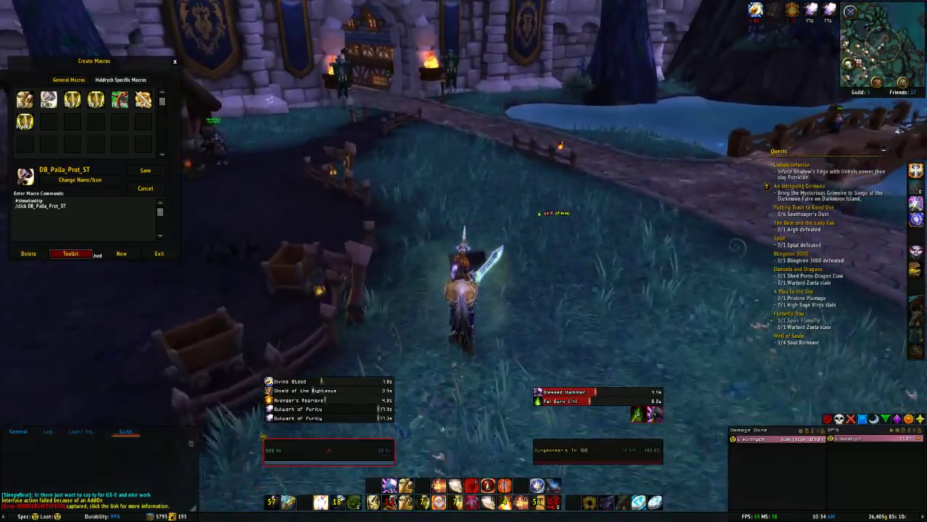
key("w")
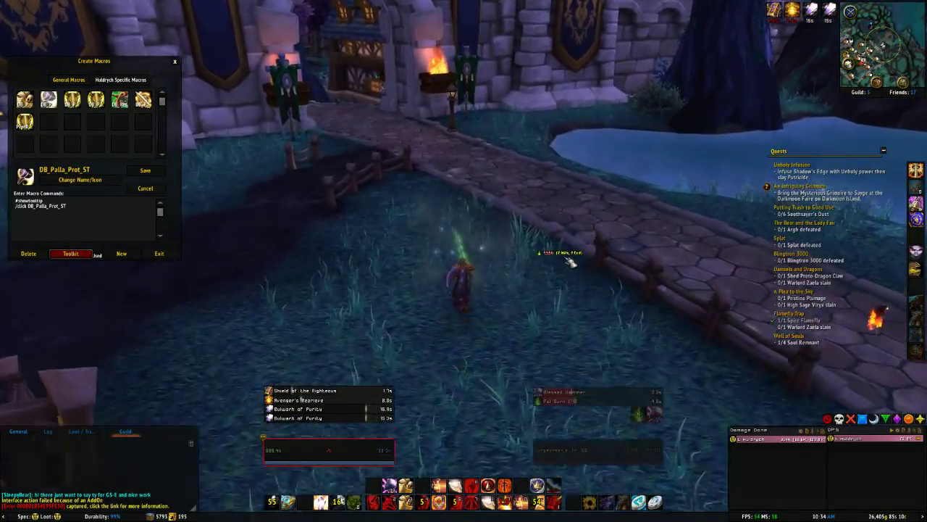
key("w")
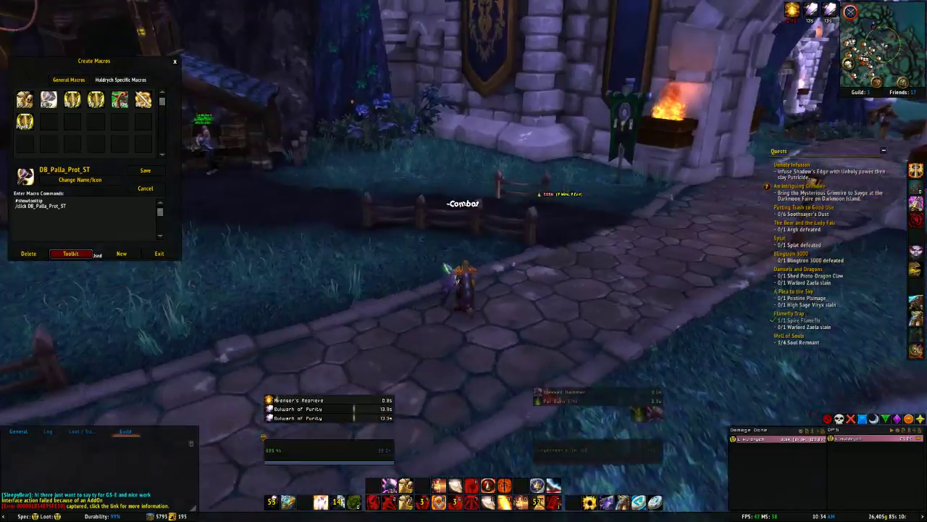
key("w")
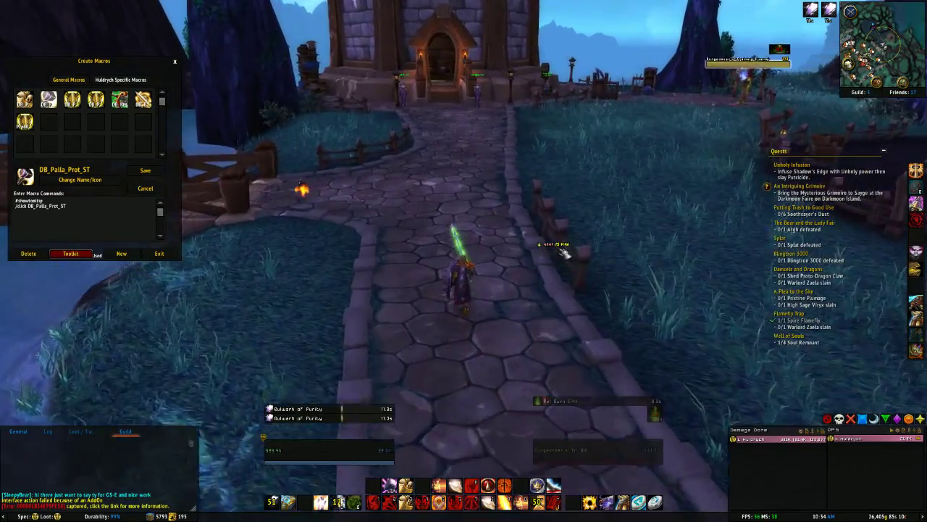
key("w")
key("d")
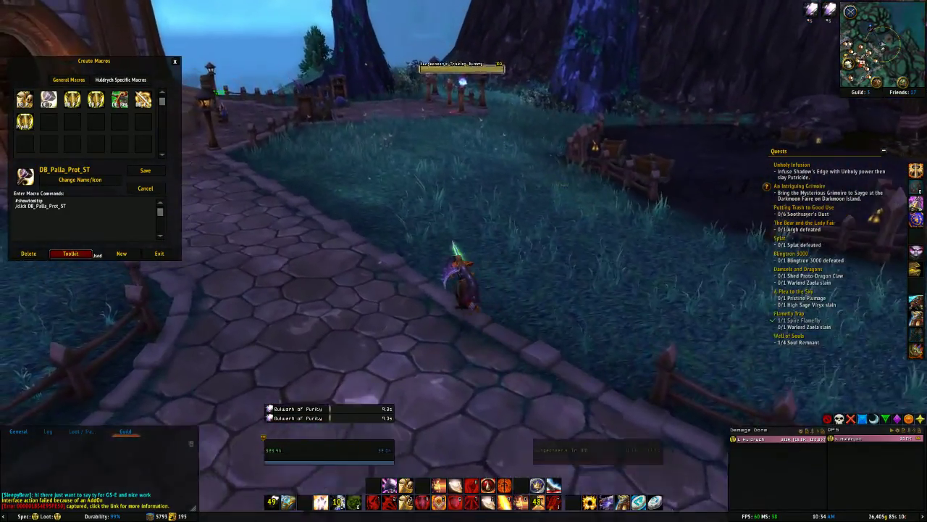
key("w")
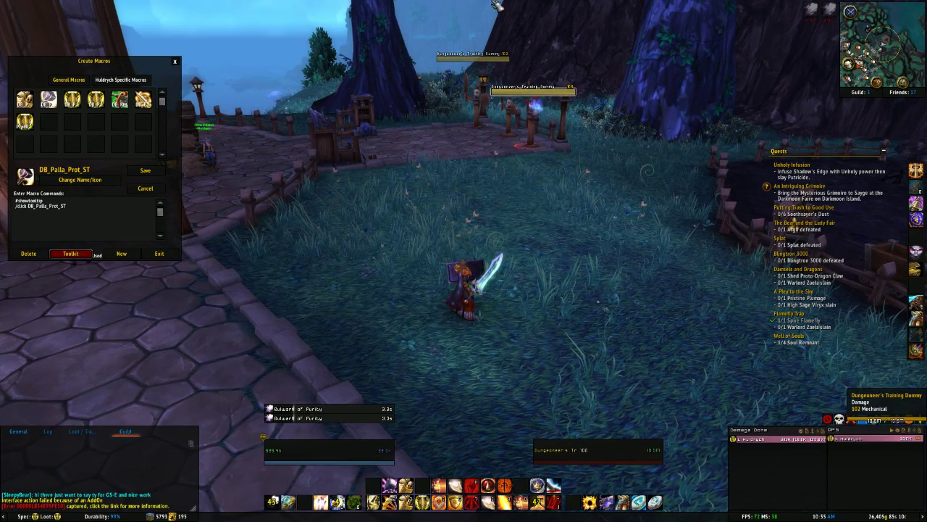
- Close the macro window and clear the current target
left_click_drag(535, 225, 531, 290)
key("Escape")
key("Escape")
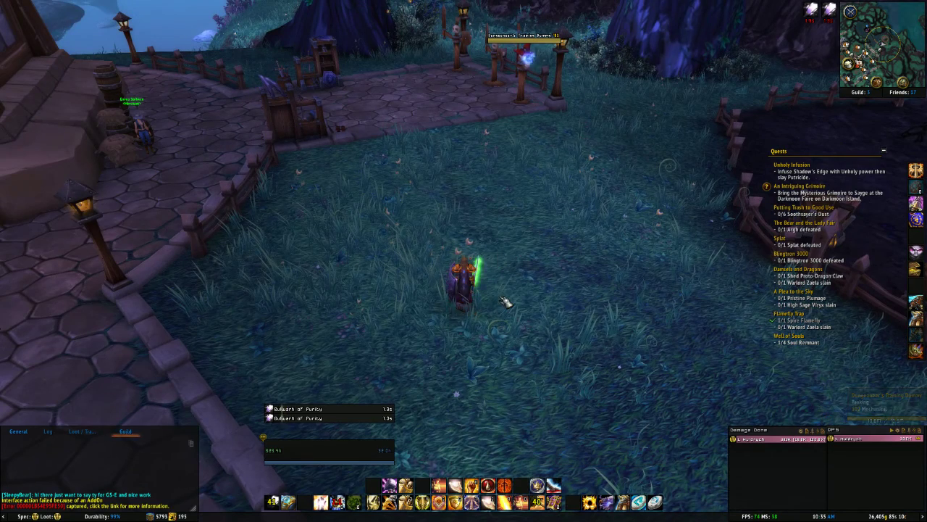
- Enable Set Default Icon QuestionMark in the GS-E interface options, confirm, and return to the game
key("Escape")
left_click(483, 238)
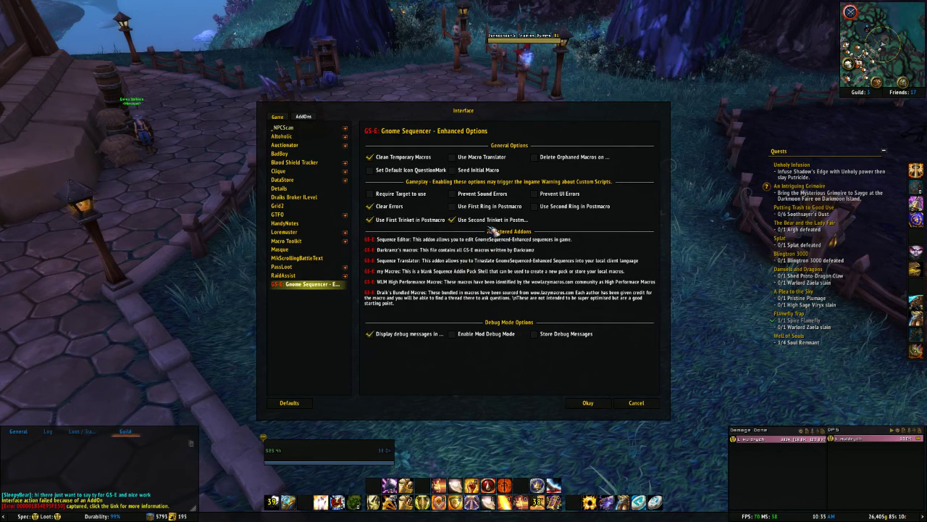
left_click(420, 180)
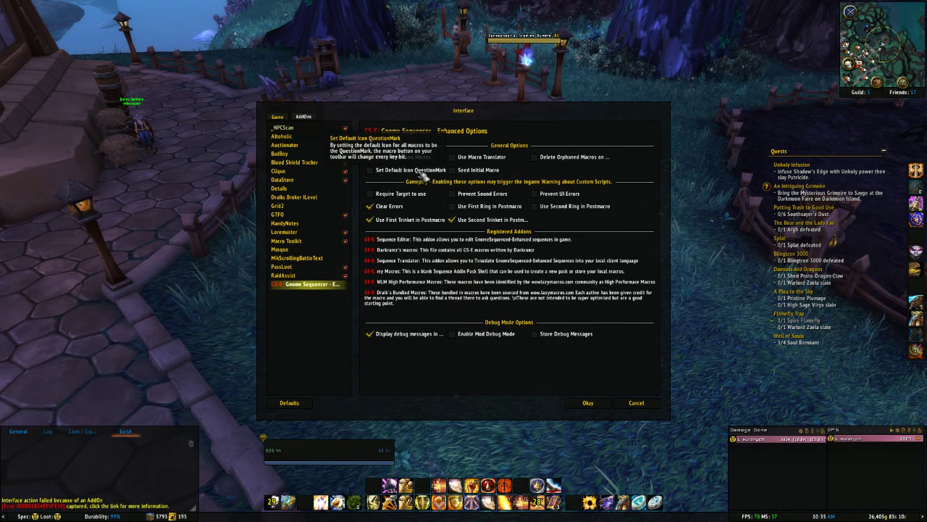
left_click(589, 404)
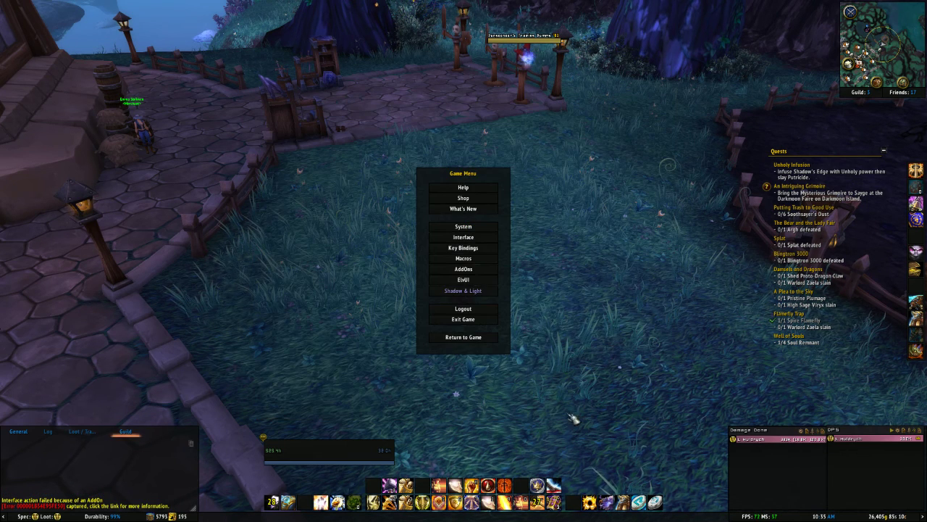
left_click(467, 339)
- Open the macro list with /macro and delete the DB_Palla_Prot_ST, DB_Palla_Sera, DB_Prot and DB_Palla_Prot_AOE macros
type("/macro")
key("Return")
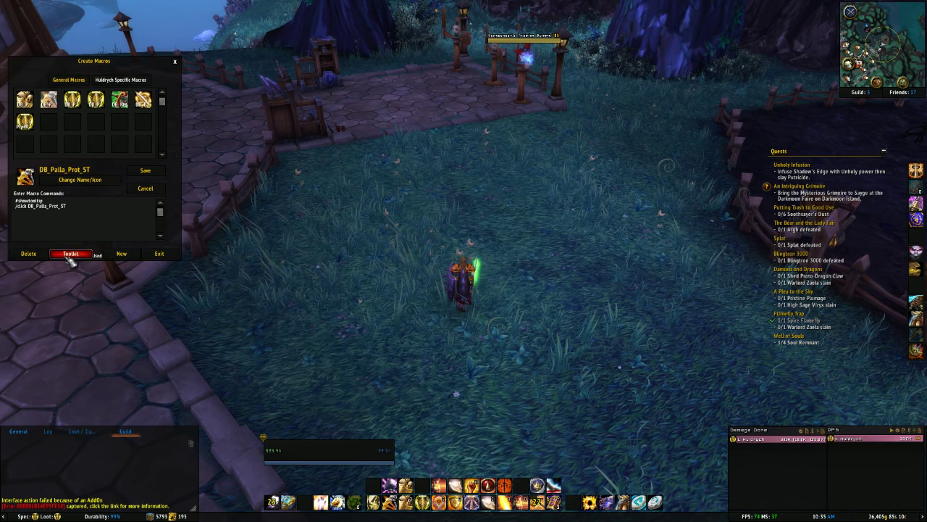
left_click(32, 255)
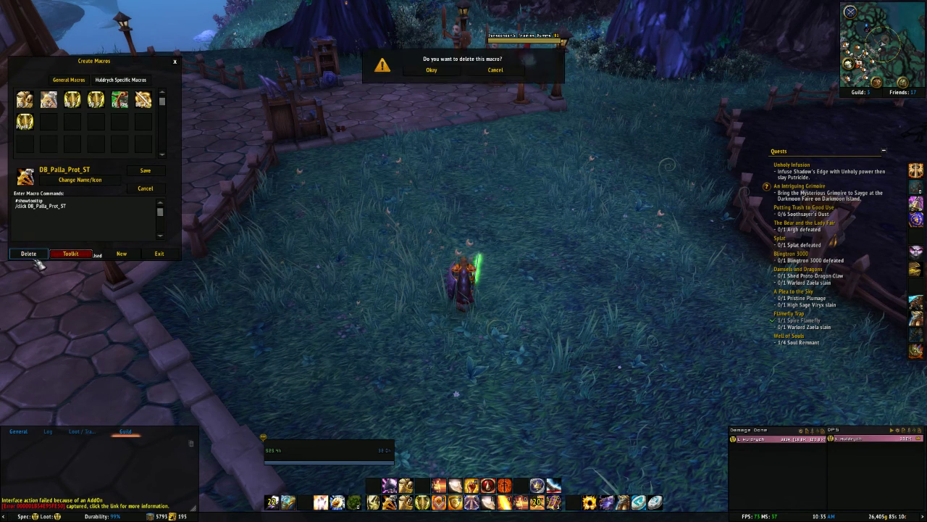
left_click(431, 70)
left_click(29, 255)
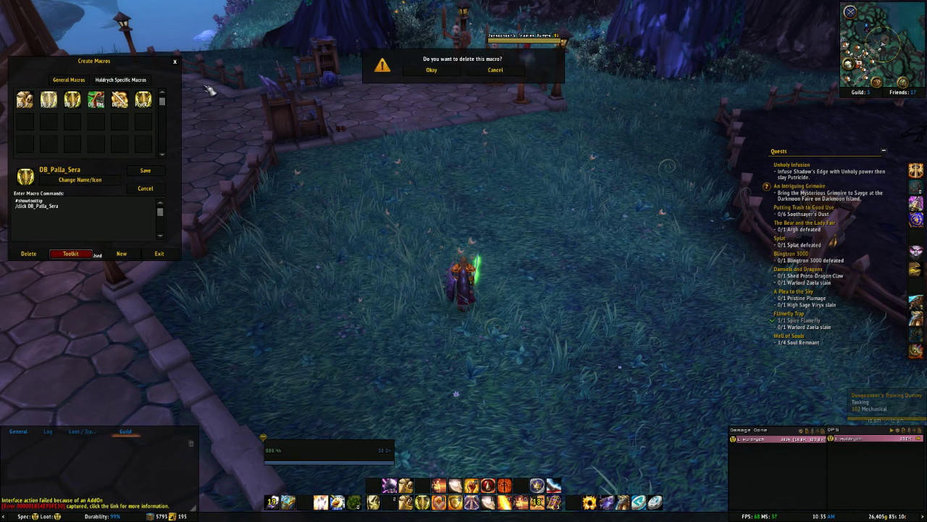
left_click(431, 70)
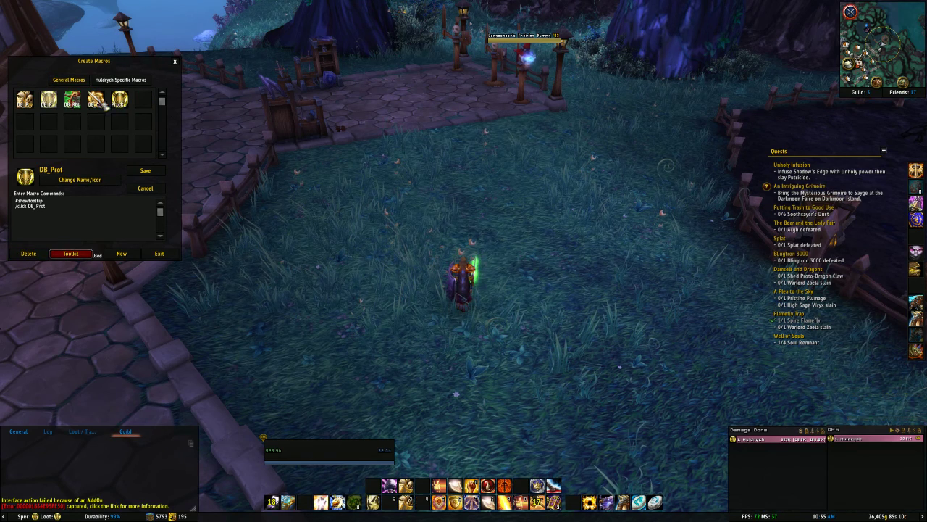
left_click(29, 255)
left_click(429, 70)
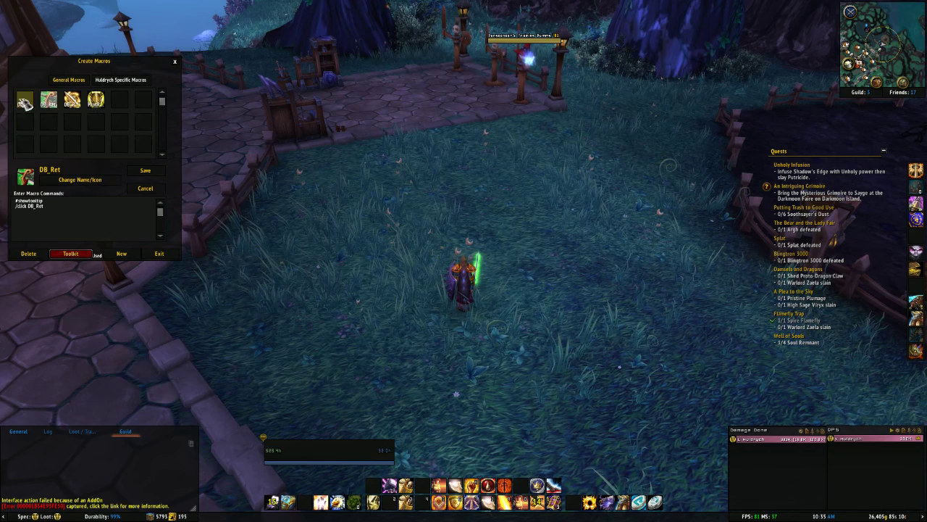
left_click(25, 100)
left_click(29, 255)
left_click(432, 70)
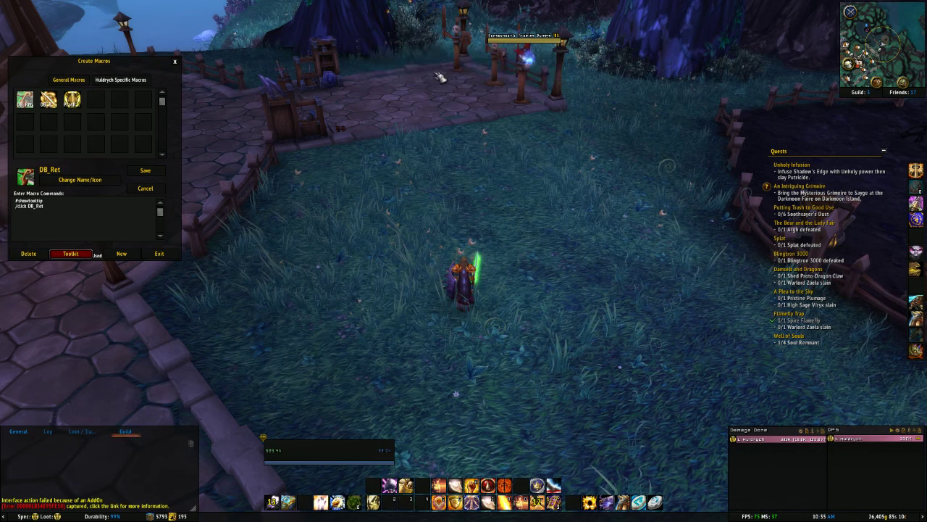
- Run the /gs command to recreate the deleted paladin macros, and place DB_Palla_Prot_ST on the action bar
type("/gs")
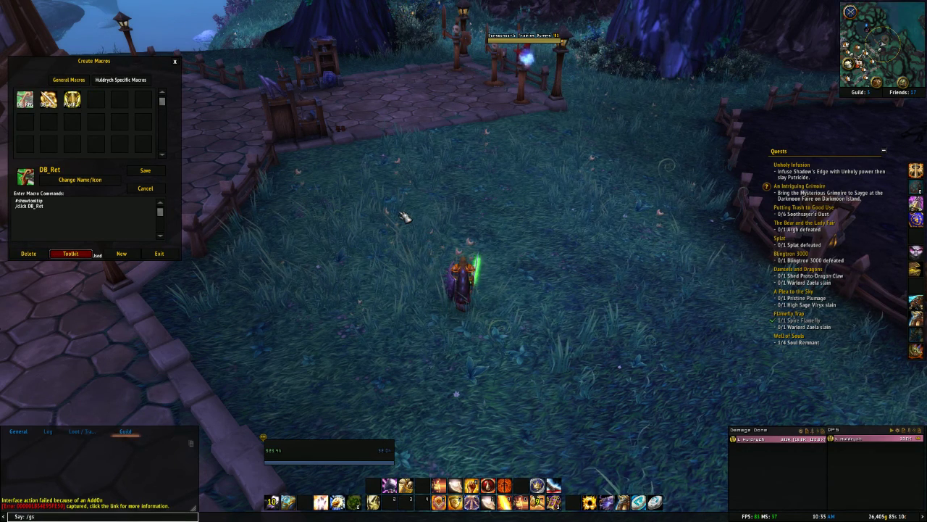
left_click(158, 253)
key("Return")
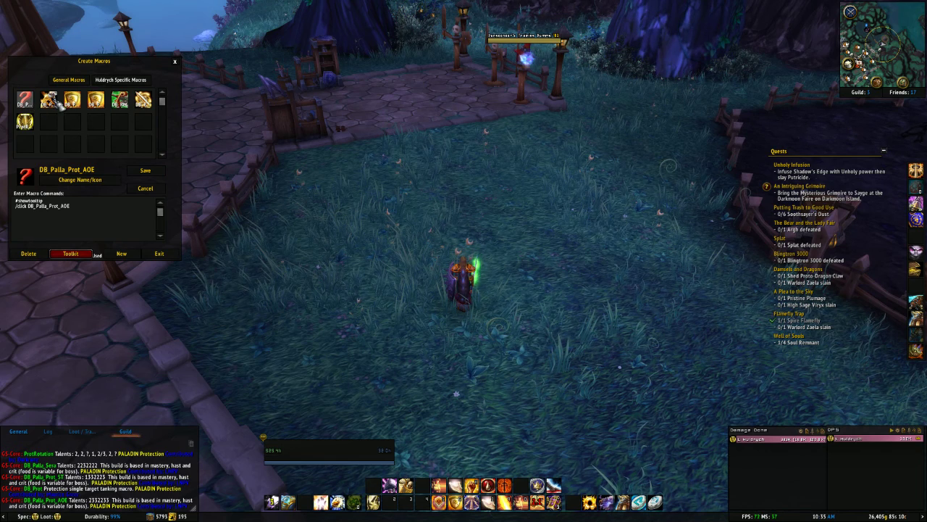
left_click(49, 100)
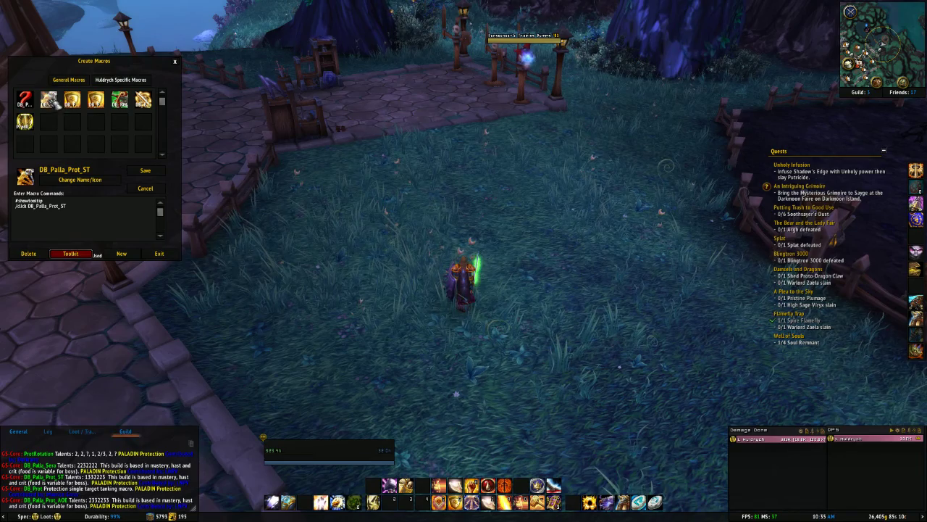
left_click_drag(389, 505, 390, 503)
- Walk to the training dummy, target it, and attack repeatedly with the DB_Palla_Prot_ST macro to test its changing icon
key("w")
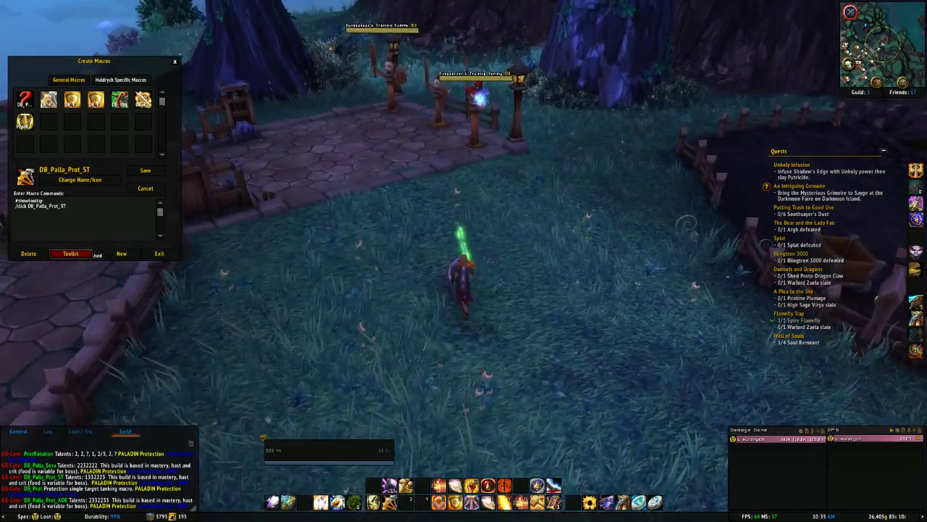
key("Tab")
left_click(393, 506)
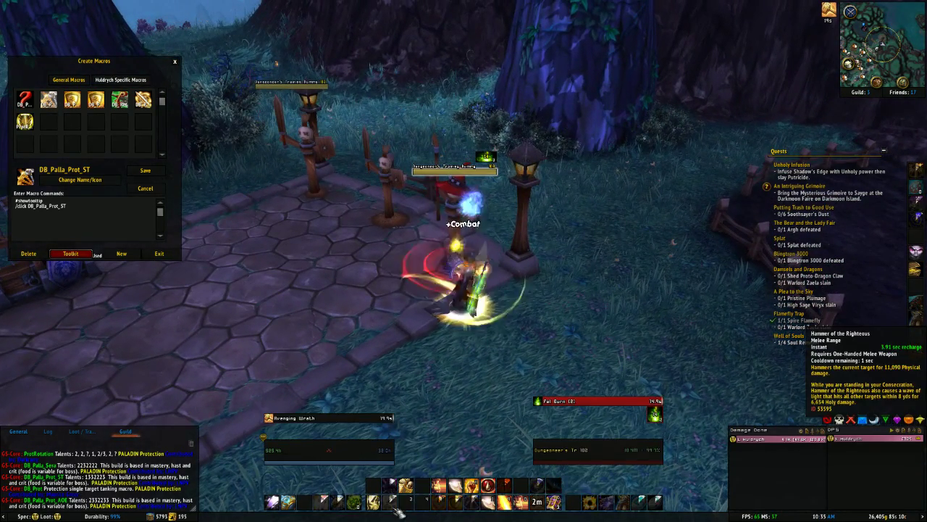
left_click(394, 506)
left_click(395, 507)
left_click(395, 507)
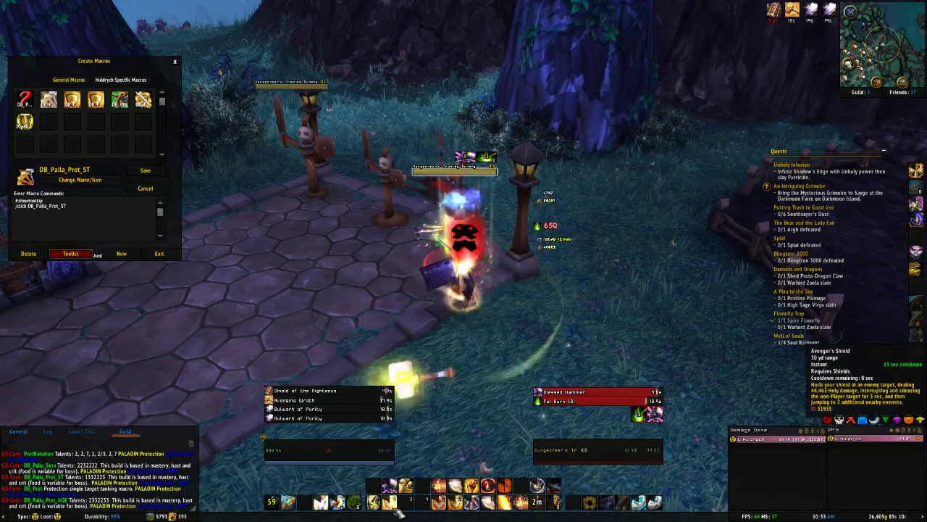
left_click(394, 508)
- Run away from the dummy toward the castle gate until combat ends, closing the macro window on the way
right_click(593, 282)
key("w")
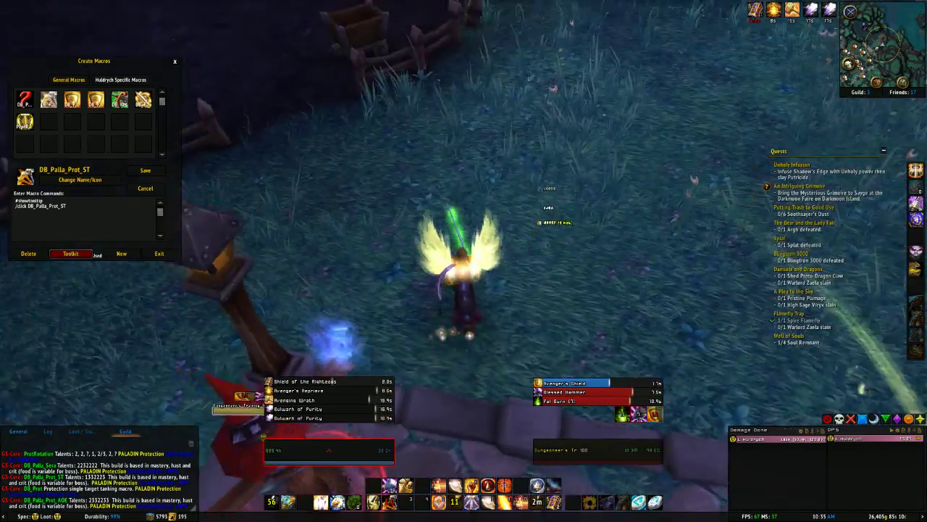
key("w")
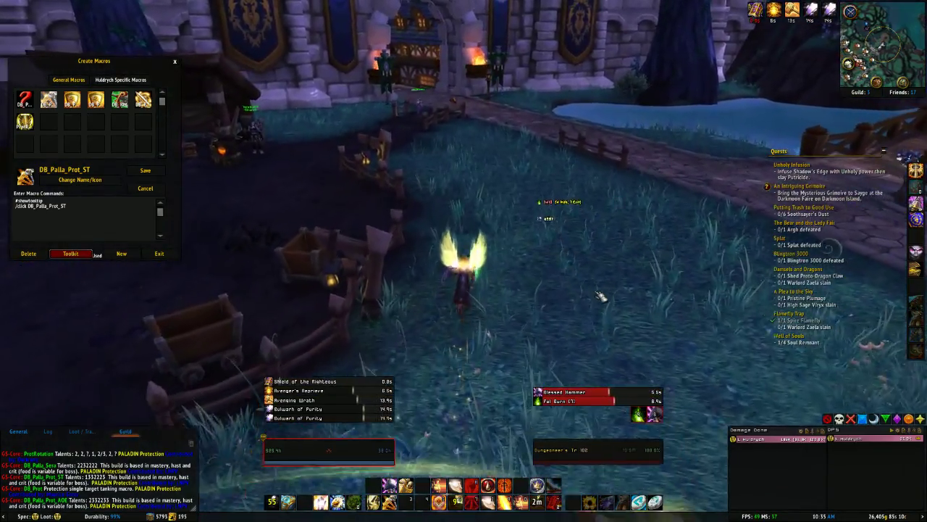
left_click(174, 61)
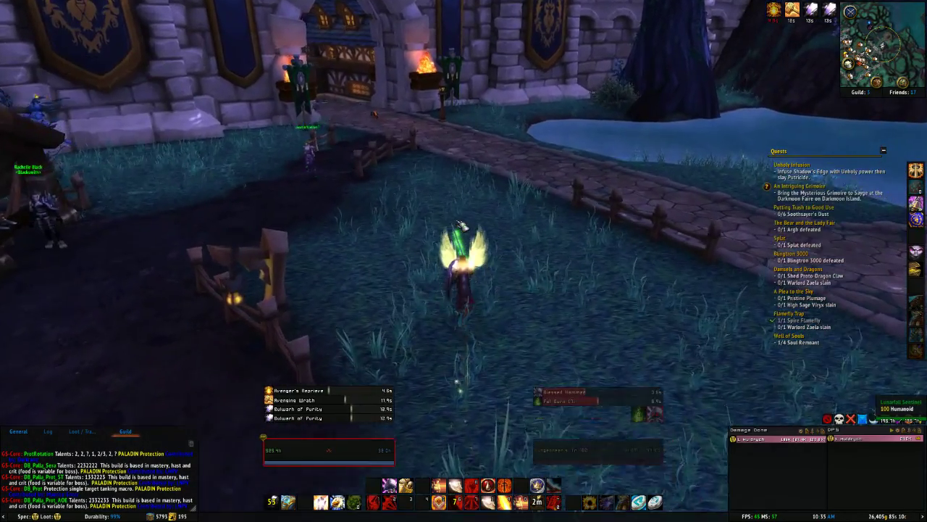
key("a")
type("a")
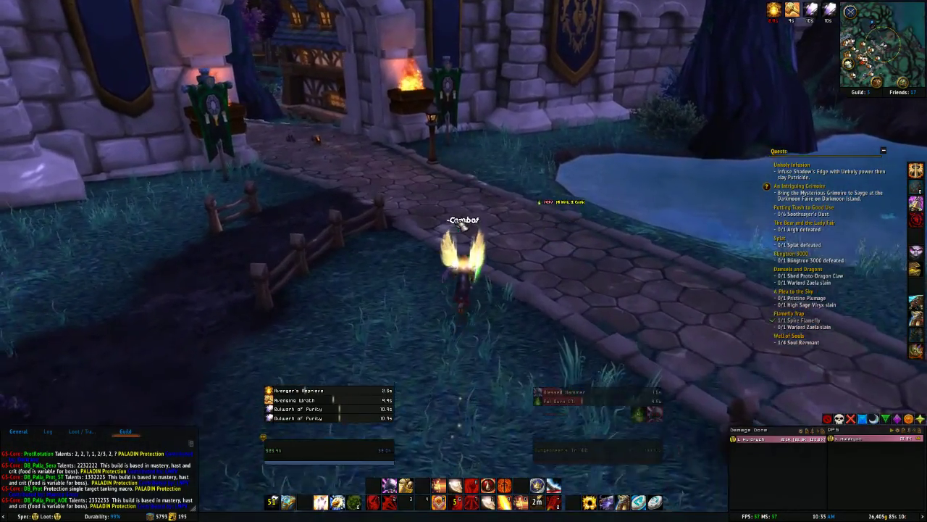
- Enable Use First Ring in Postmacro and Use Second Ring in Postmacro in the GS-E interface options, and confirm
type("/")
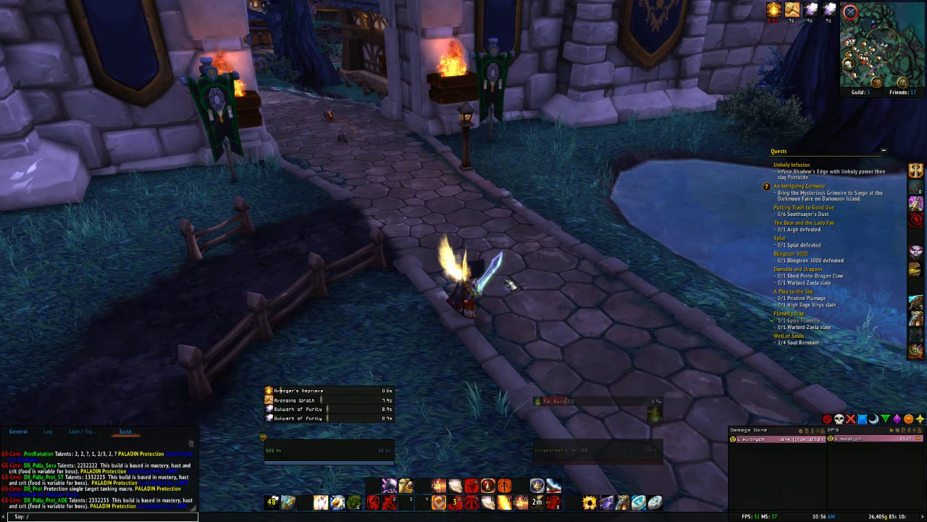
key("Escape")
key("Escape")
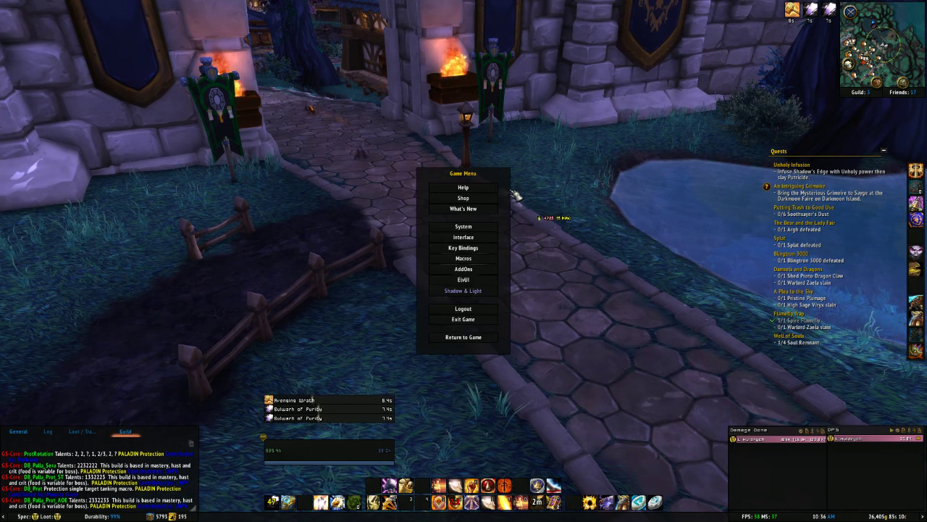
left_click(476, 237)
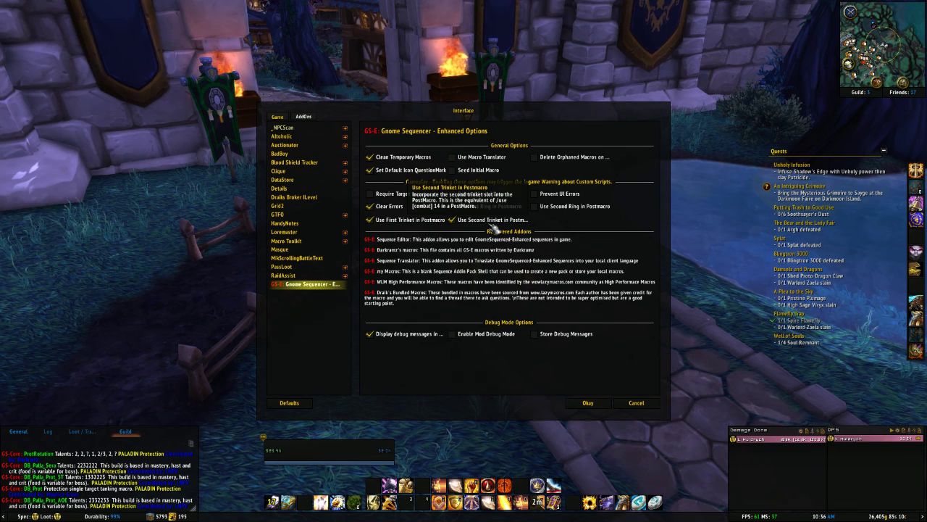
left_click(540, 207)
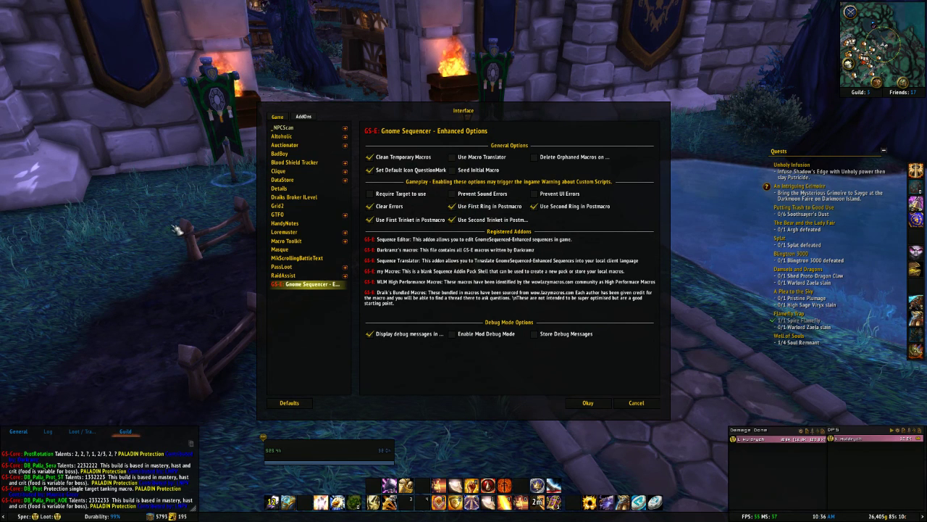
left_click_drag(403, 111, 582, 95)
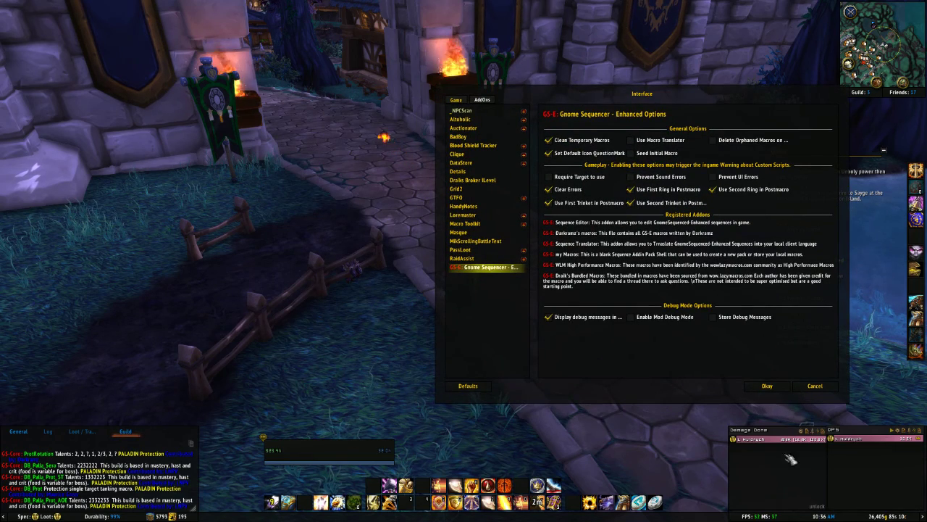
left_click(767, 385)
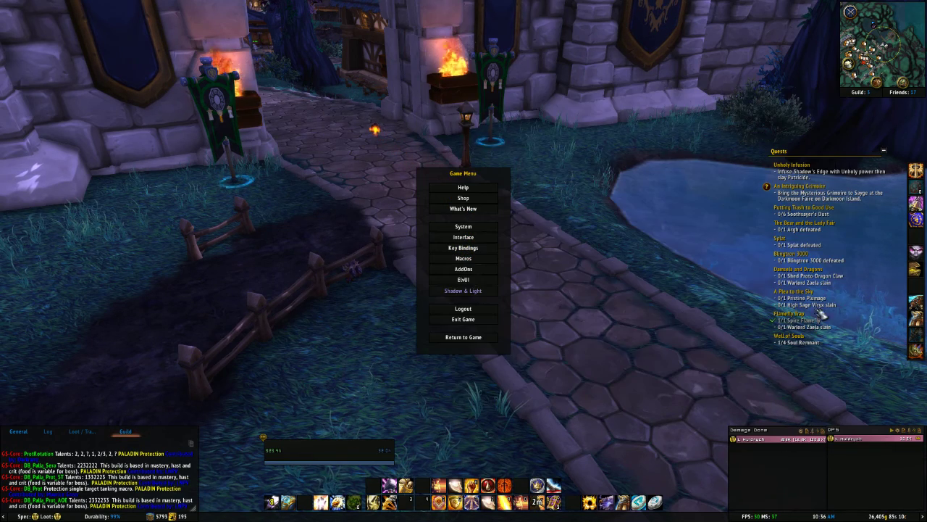
left_click(463, 337)
- Open the character sheet, inspect the equipped ring and trinket slots, and close the sheet
middle_click(906, 65)
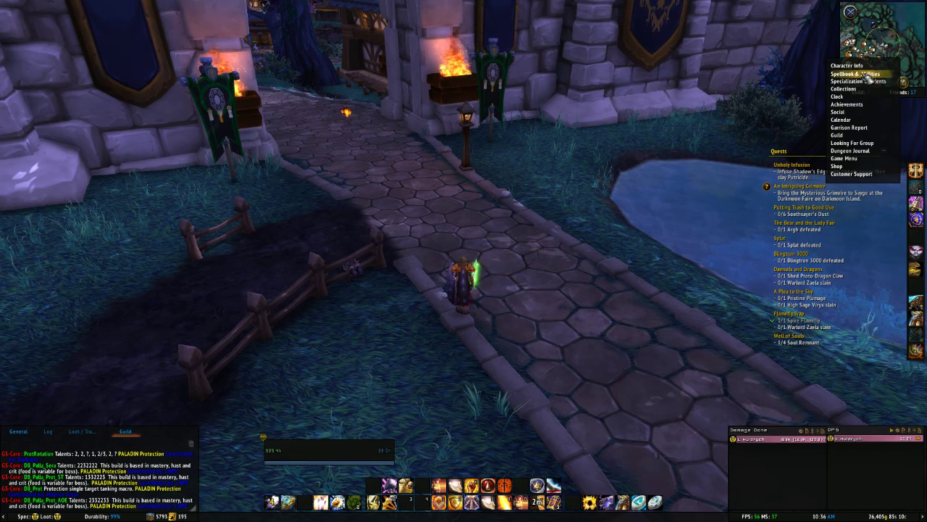
left_click(858, 66)
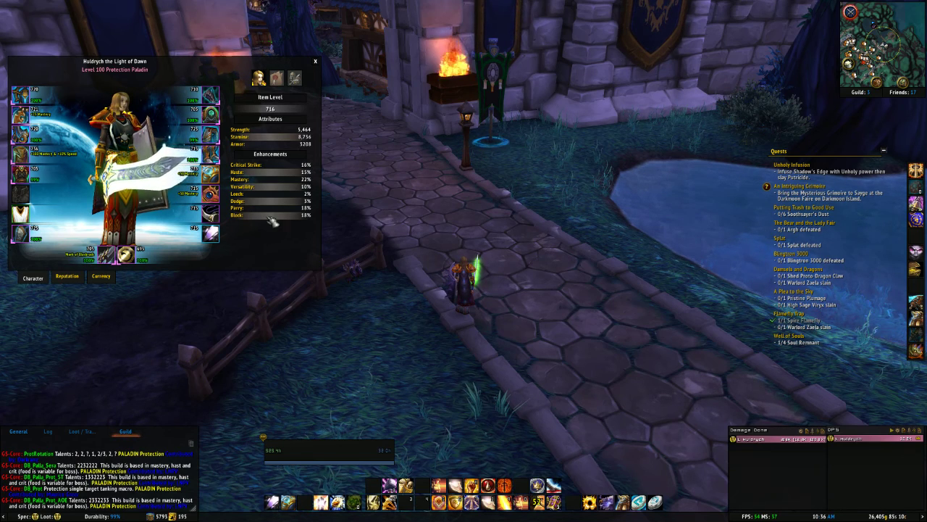
mouse_move(212, 174)
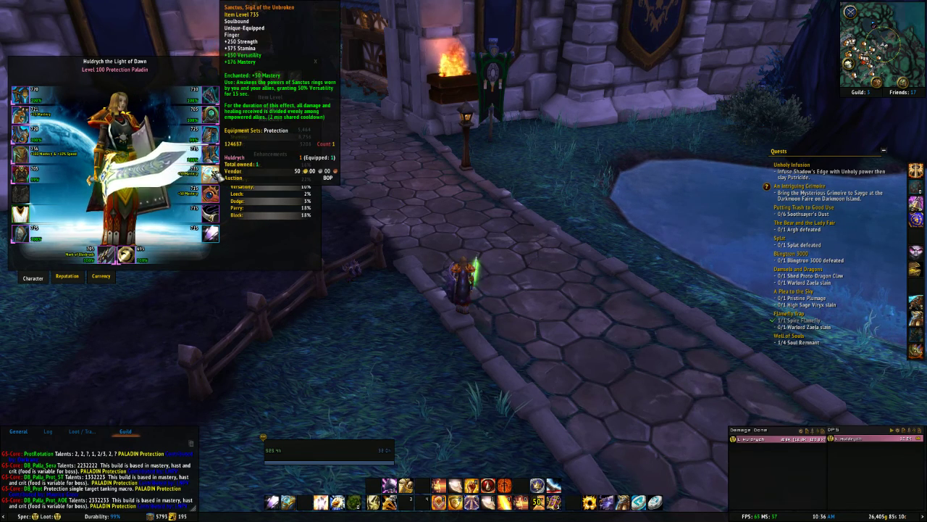
mouse_move(213, 219)
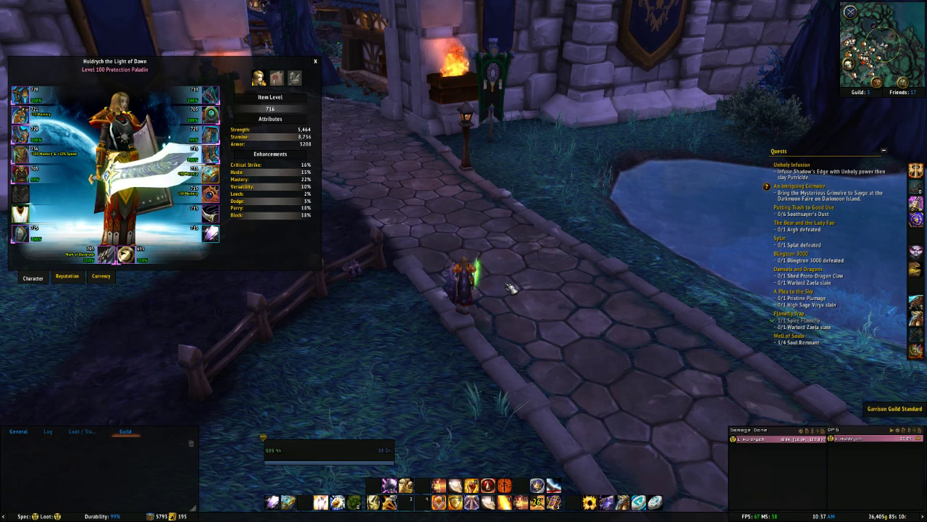
key("Escape")
- Reopen the GS-E interface options, disable Use Second Trinket in Postmacro, confirm, and return to the game
key("Escape")
left_click(457, 241)
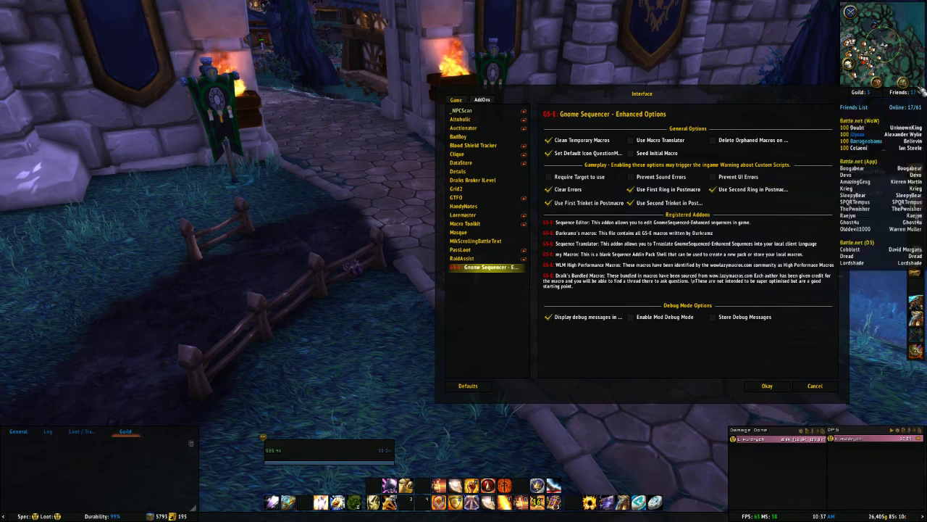
middle_click(867, 61)
left_click(863, 61)
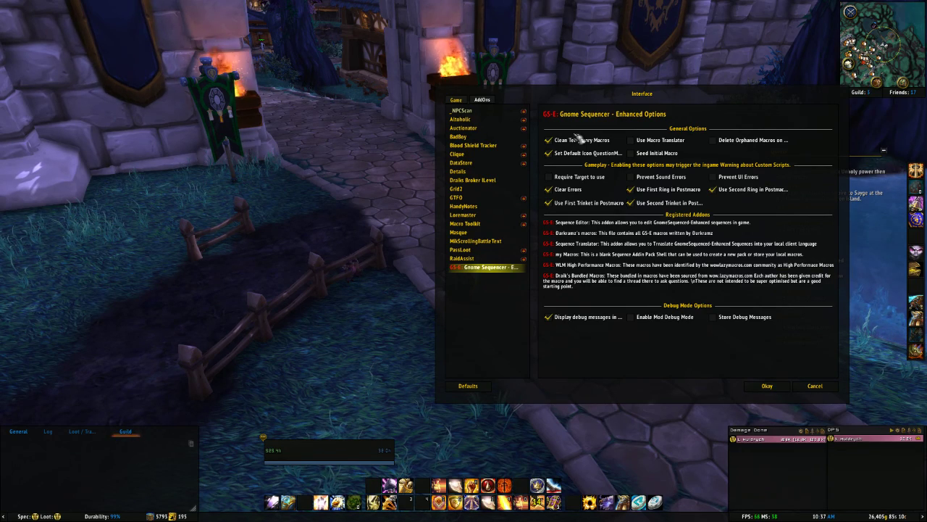
mouse_move(500, 65)
left_mouse_down()
mouse_move(420, 131)
mouse_move(580, 84)
mouse_move(730, 139)
mouse_move(495, 49)
left_mouse_up()
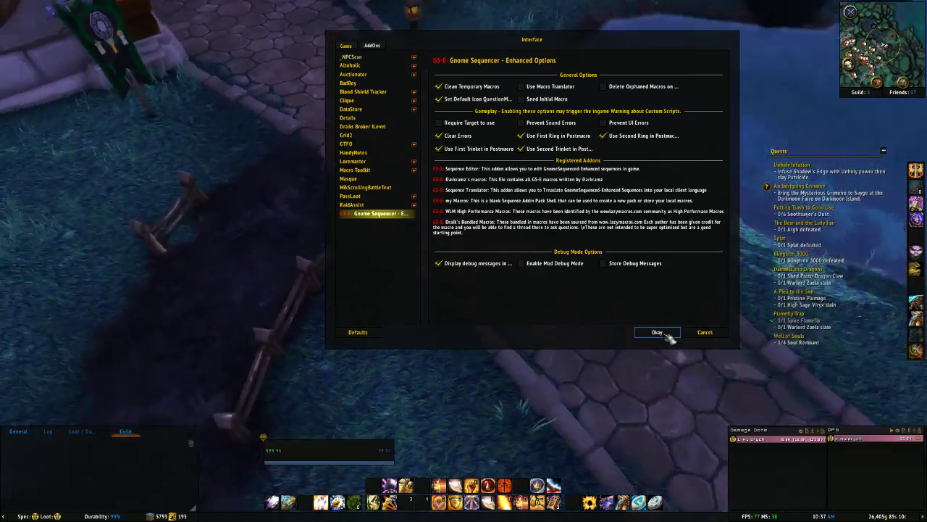
left_click(530, 148)
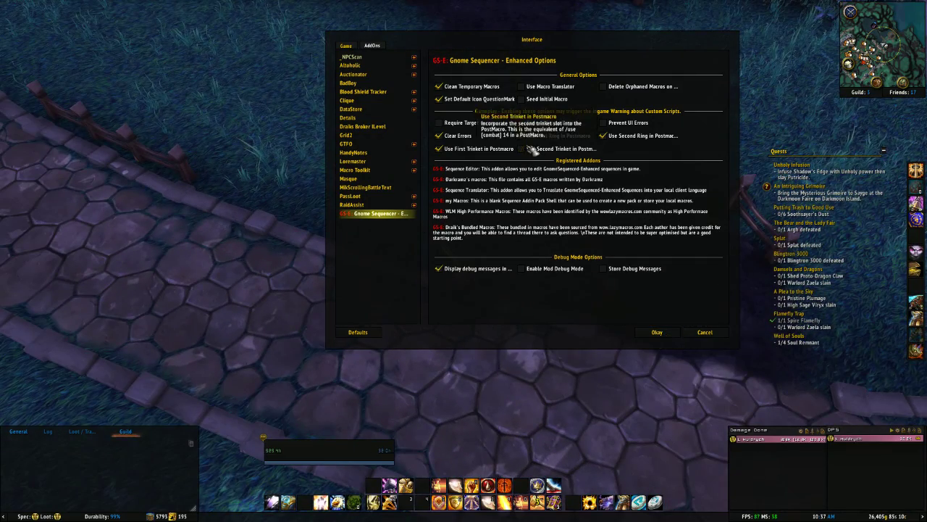
left_click(659, 333)
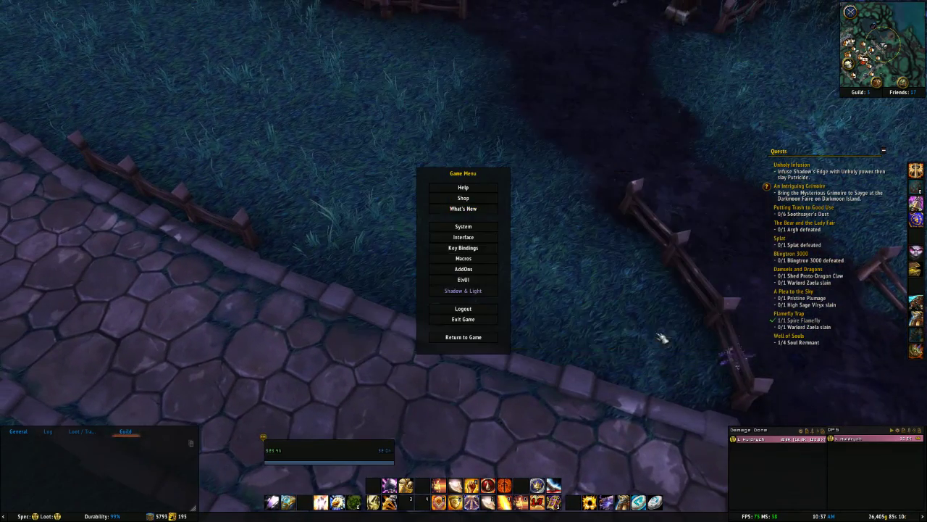
left_click(472, 336)
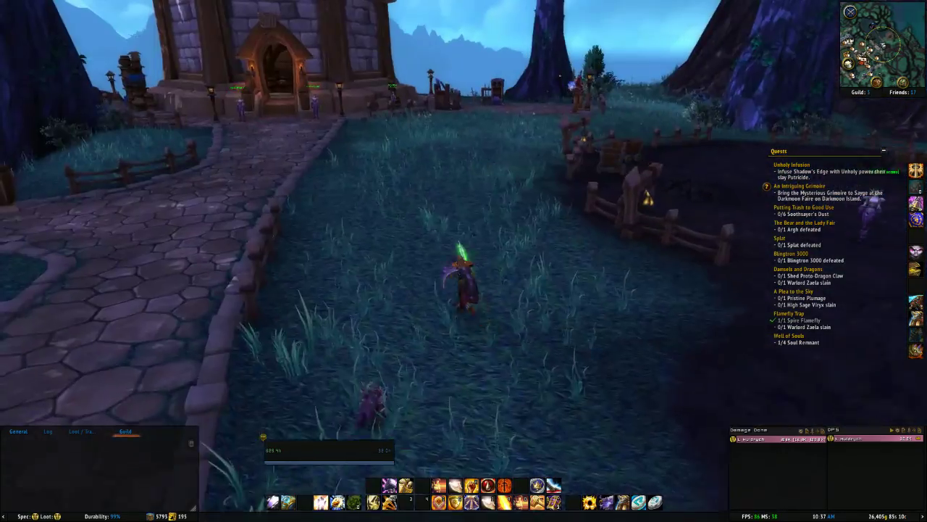
- Target the Dungeoneer's Training Dummy and run across the grass up to it
key("w")
key("Tab")
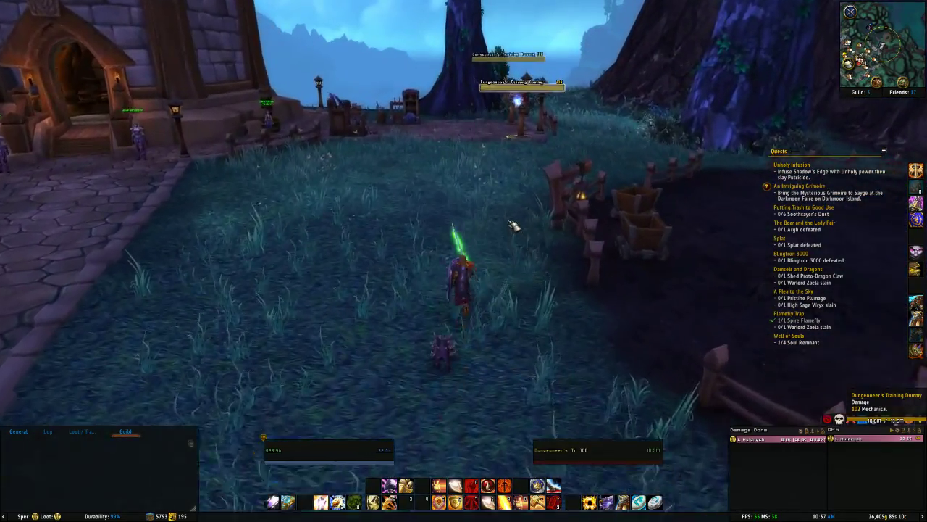
key("w")
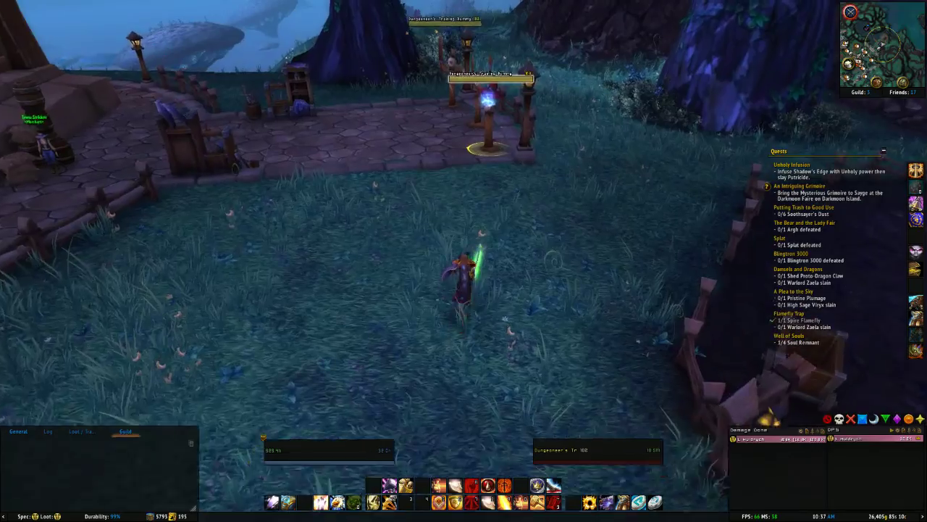
key("w")
- Attack the training dummy with the protection macro and abilities, and inspect the Purified Shard of the Third Moon trinket during the fight
key("6")
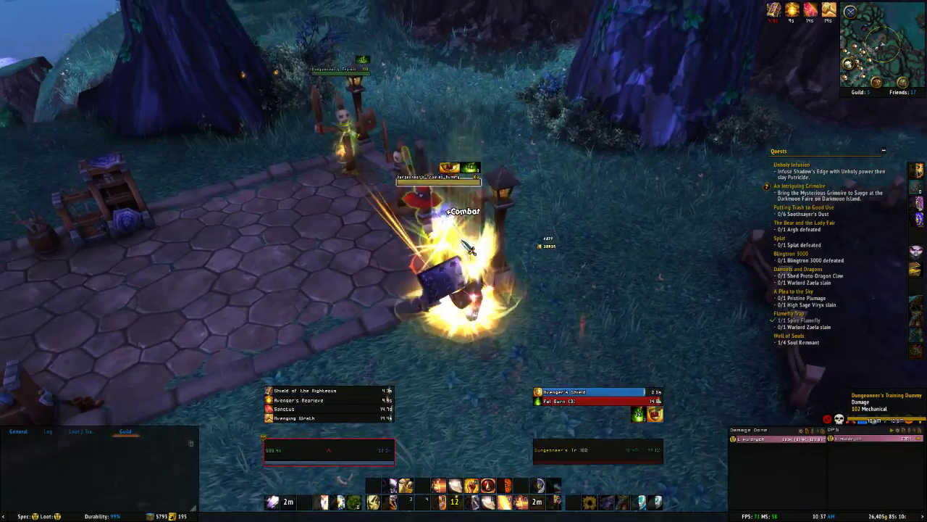
key("9")
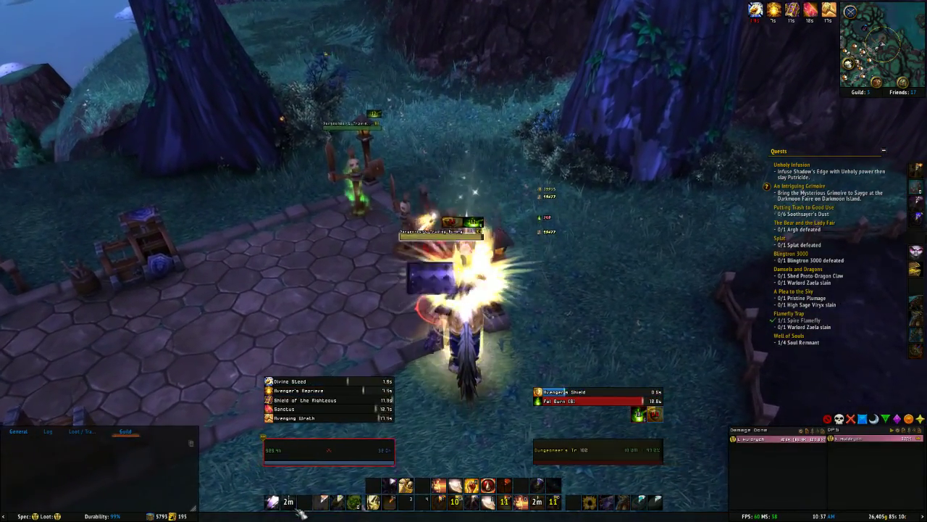
key("2")
mouse_move(271, 508)
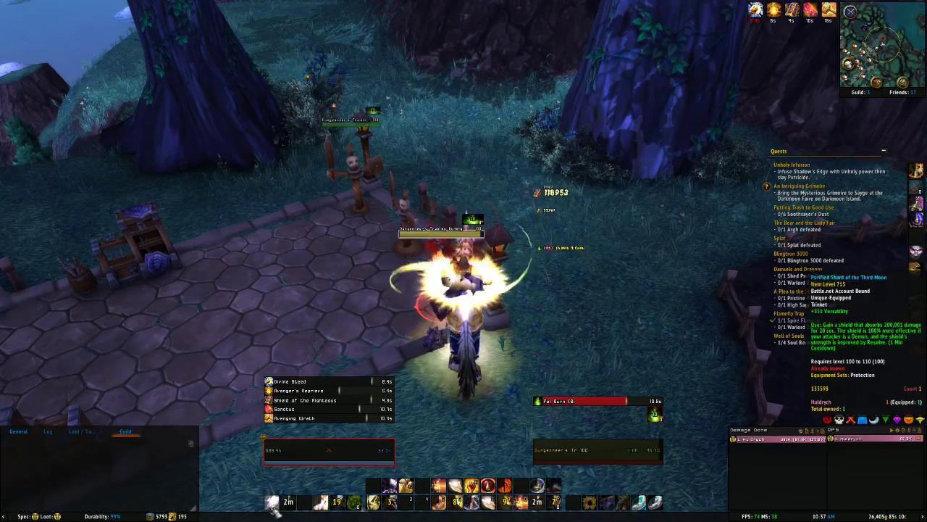
key("0")
- Run away from the dummy toward the castle gate, turn back along the path, and wait for combat to end
key("w")
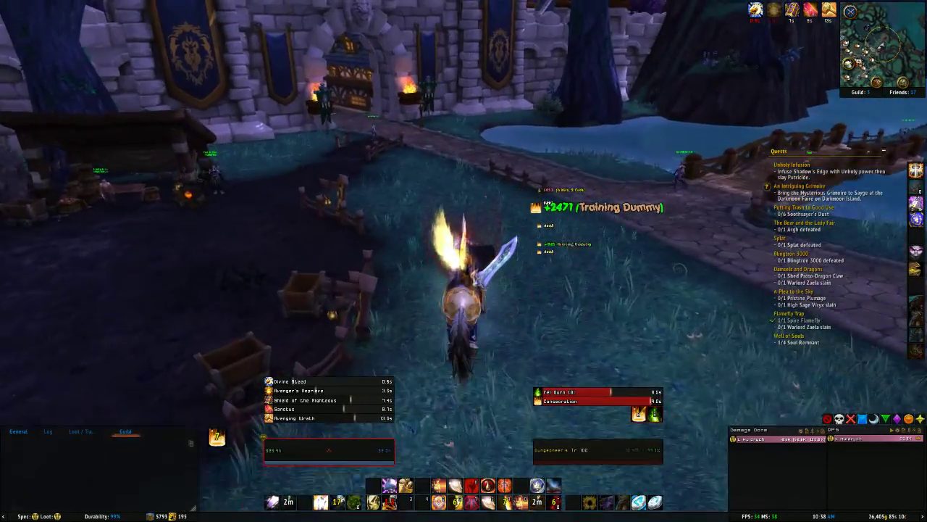
key("w")
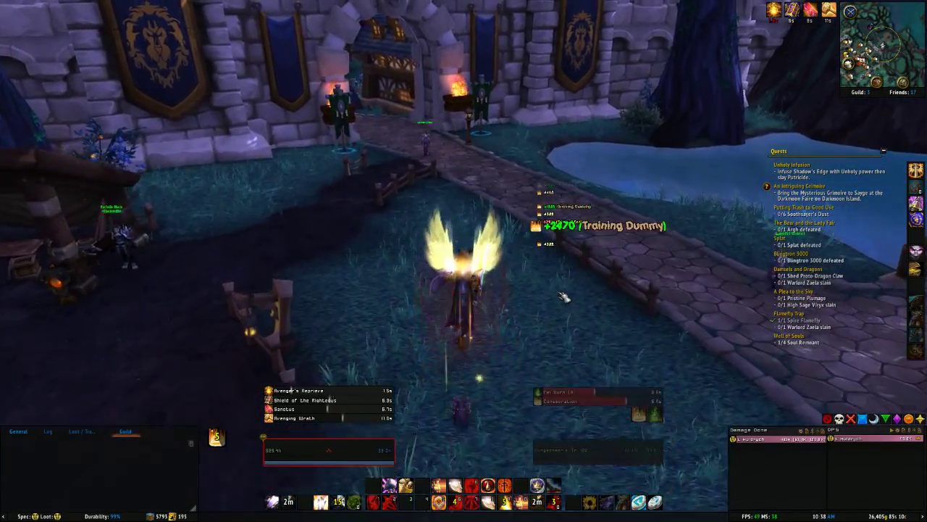
key("w")
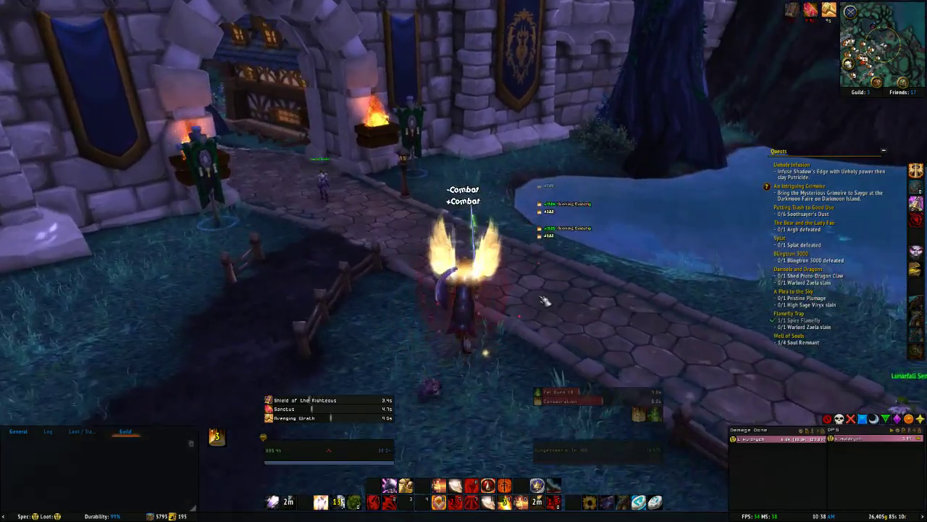
key("d")
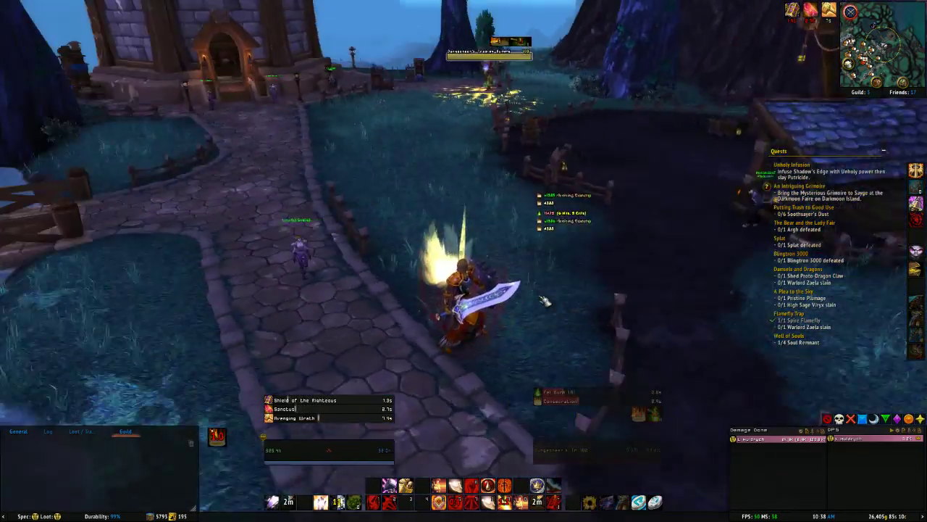
key("a")
key("d")
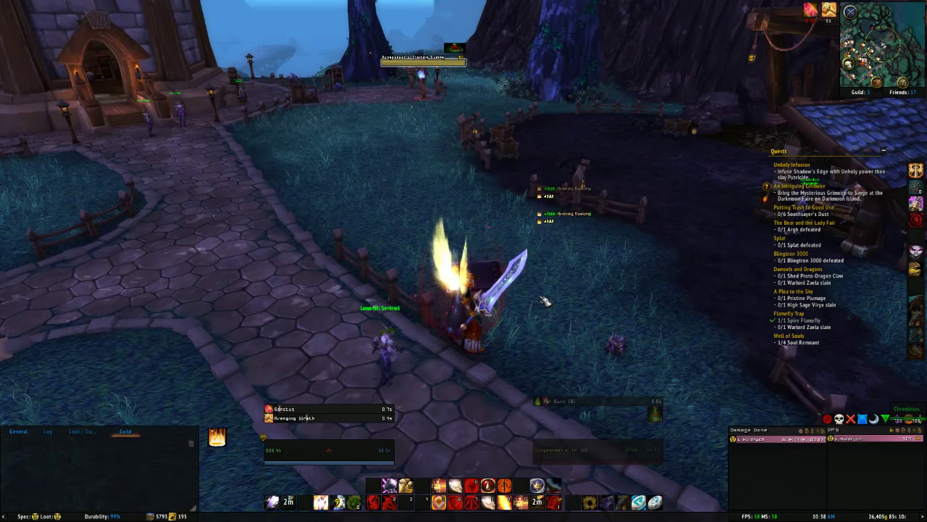
key("a")
key("w")
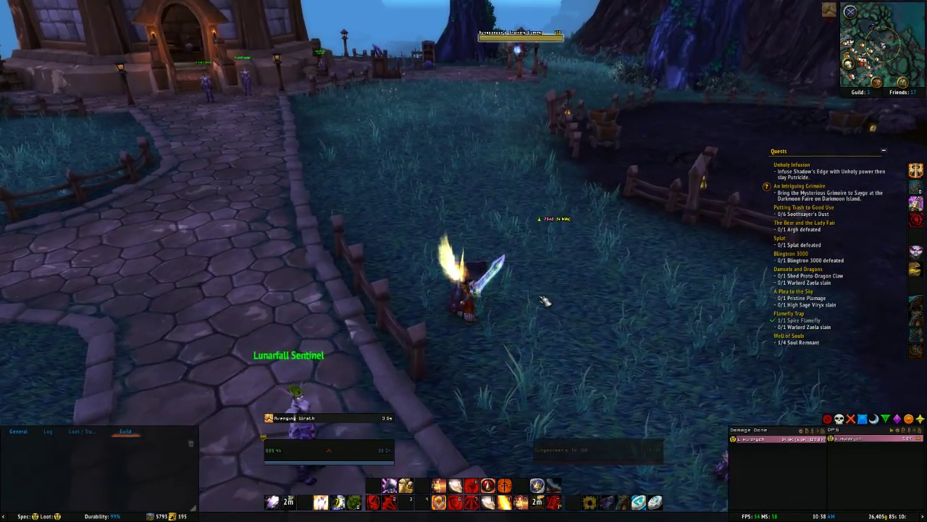
key("d")
key("w")
key("slash")
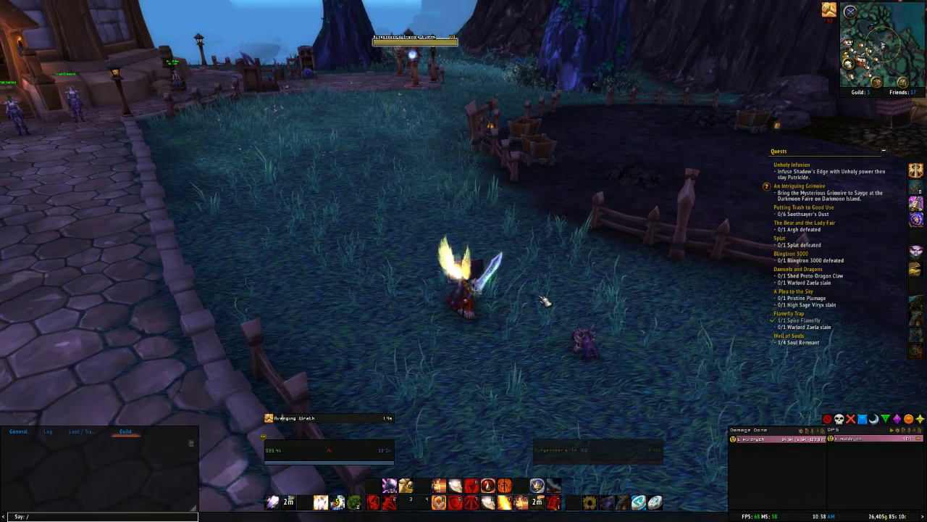
type("gs")
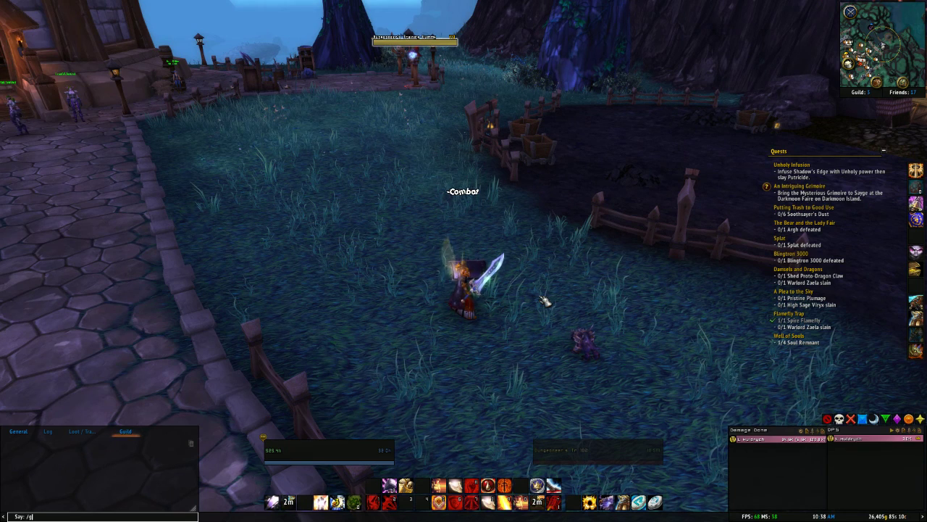
key("Escape")
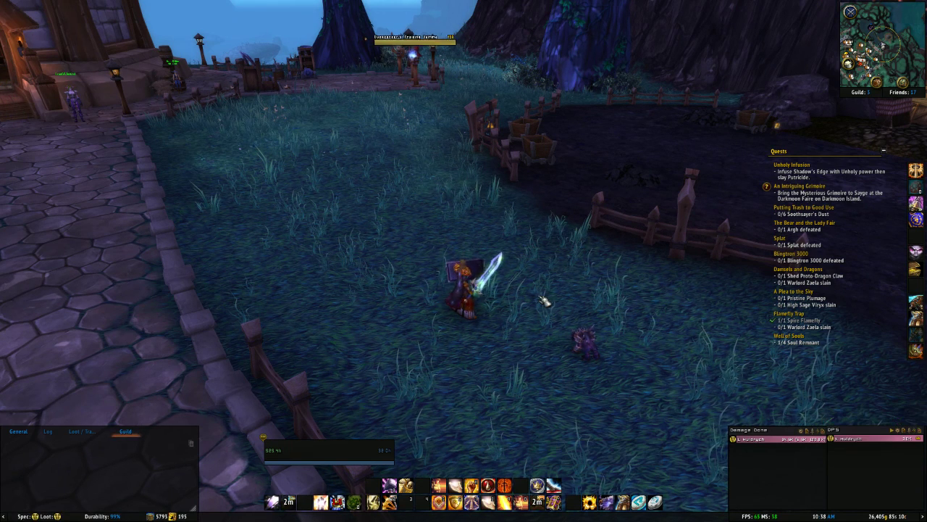
- In the GS-E interface options, enable Use First Trinket and Use Second Trinket in Postmacro, and disable Use First Ring in Postmacro
key("Escape")
left_click(476, 238)
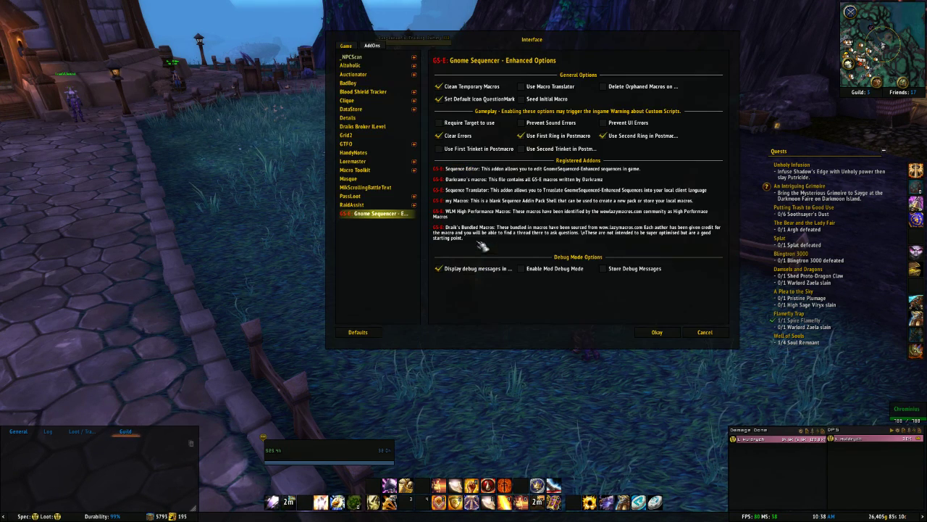
left_click(439, 148)
left_click(521, 135)
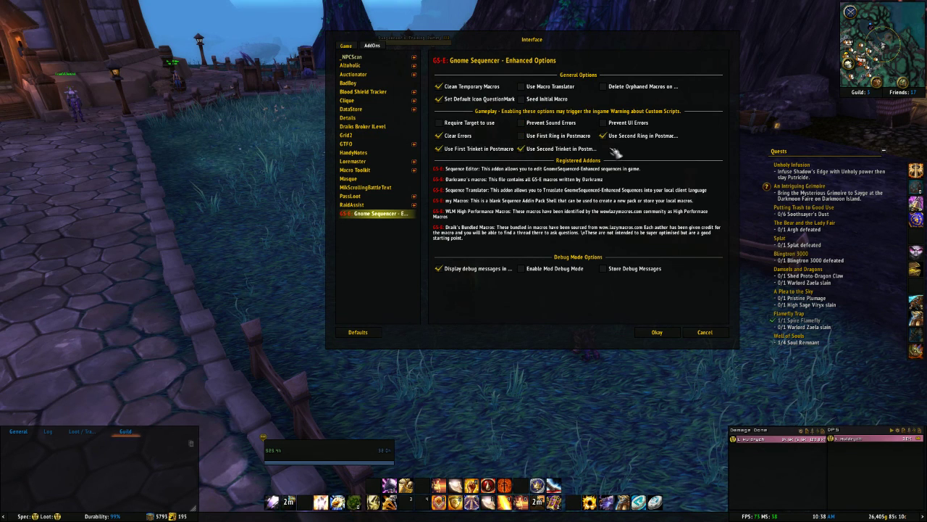